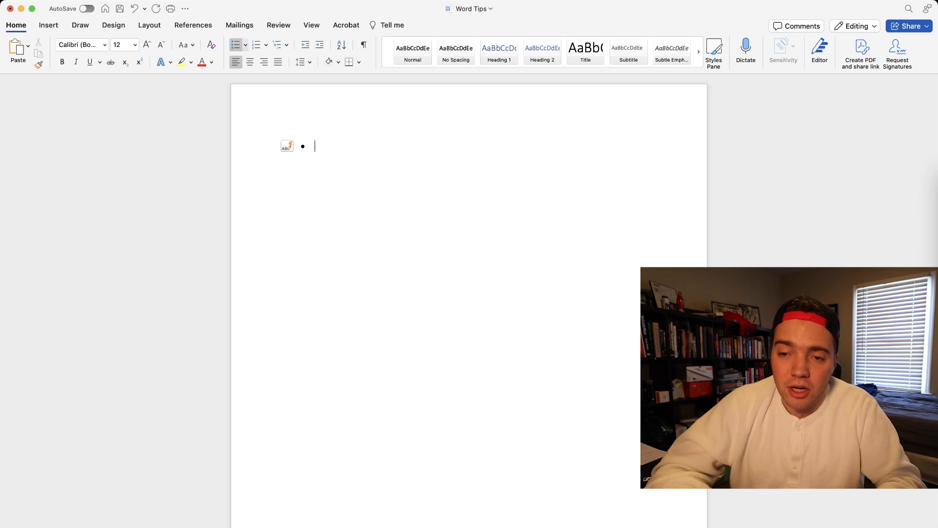
{"action": "type", "text": "Alskjdf;laksjdf"}
{"action": "key", "text": "Return"}
{"action": "key", "text": "Tab"}
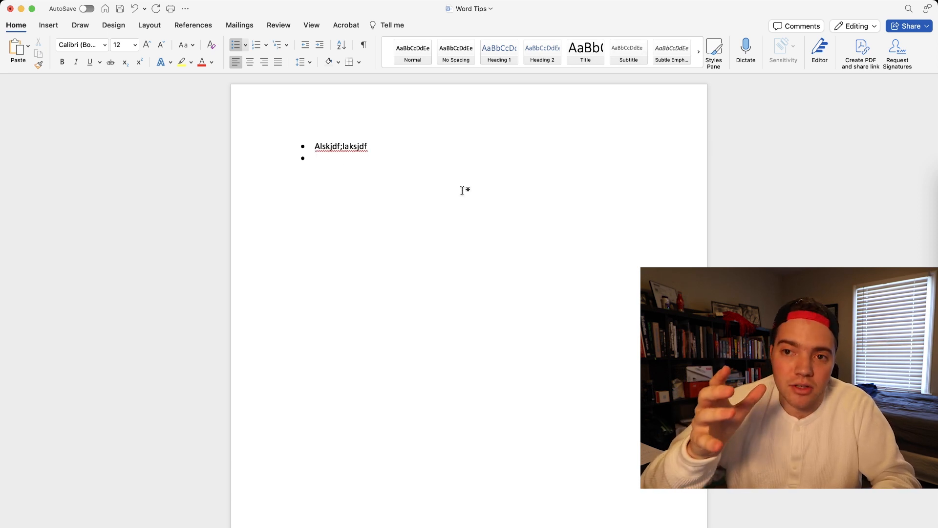
{"action": "key", "text": "Tab"}
{"action": "type", "text": "Asdf;lksdjf"}
{"action": "key", "text": "BackSpace"}
{"action": "key", "text": "BackSpace"}
{"action": "key", "text": "BackSpace"}
{"action": "key", "text": "BackSpace"}
{"action": "key", "text": "BackSpace"}
{"action": "key", "text": "BackSpace"}
{"action": "key", "text": "BackSpace"}
{"action": "key", "text": "BackSpace"}
{"action": "key", "text": "BackSpace"}
{"action": "key", "text": "BackSpace"}
{"action": "key", "text": "BackSpace"}
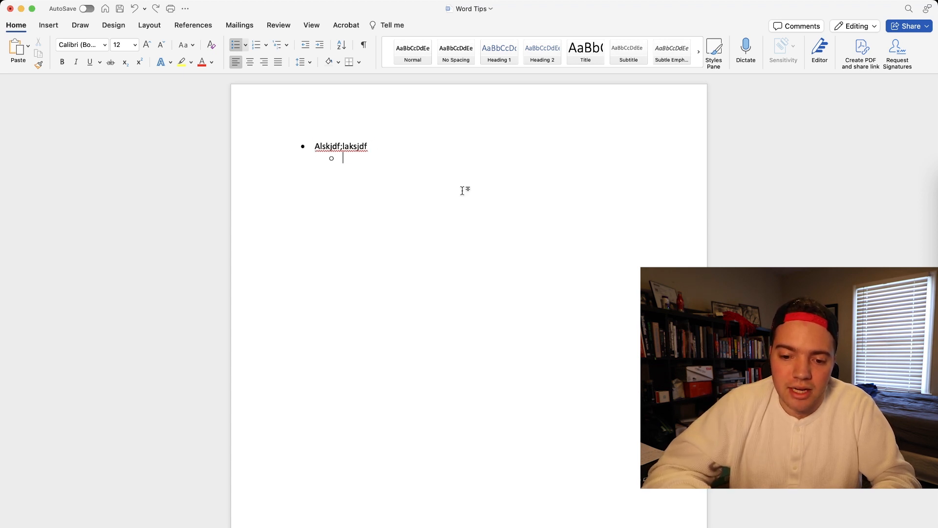
{"action": "key", "text": "super+a"}
{"action": "key", "text": "BackSpace"}
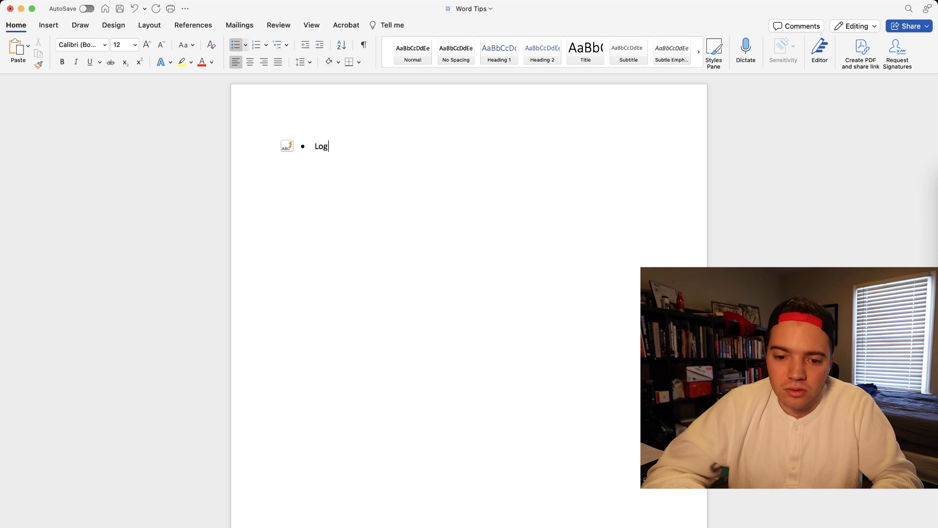
- Write the bullet "Lognormal regressions" with the sub-bullet "Here's how lognormal are used" beneath it
{"action": "type", "text": "Lognormal regres"}
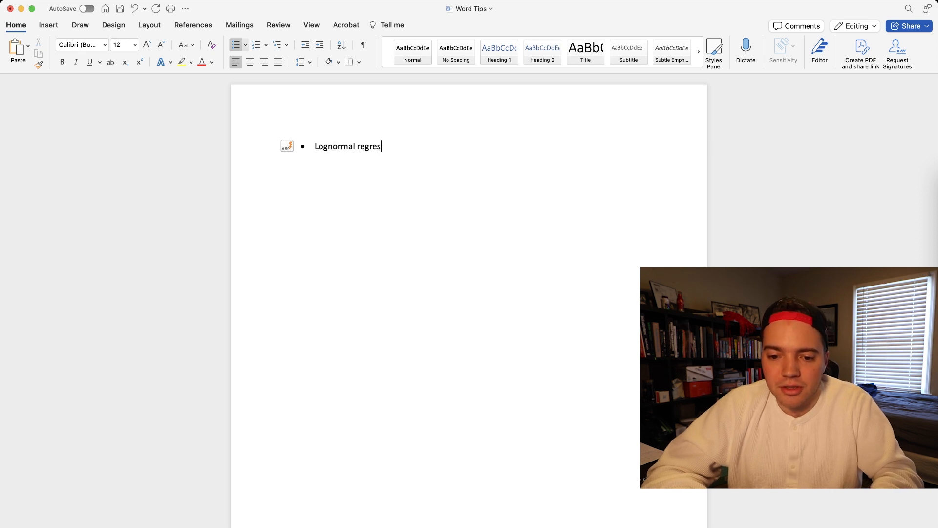
{"action": "type", "text": "sions"}
{"action": "key", "text": "Return"}
{"action": "key", "text": "Tab"}
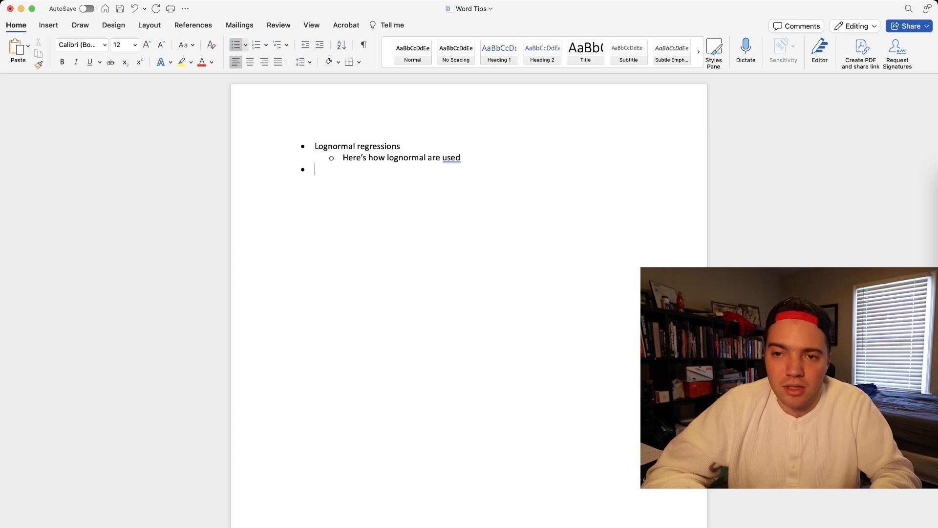
- Add a second top-level bullet starting with "Economic normal" and delete its misspelled last word
{"action": "type", "text": "distributions of"}
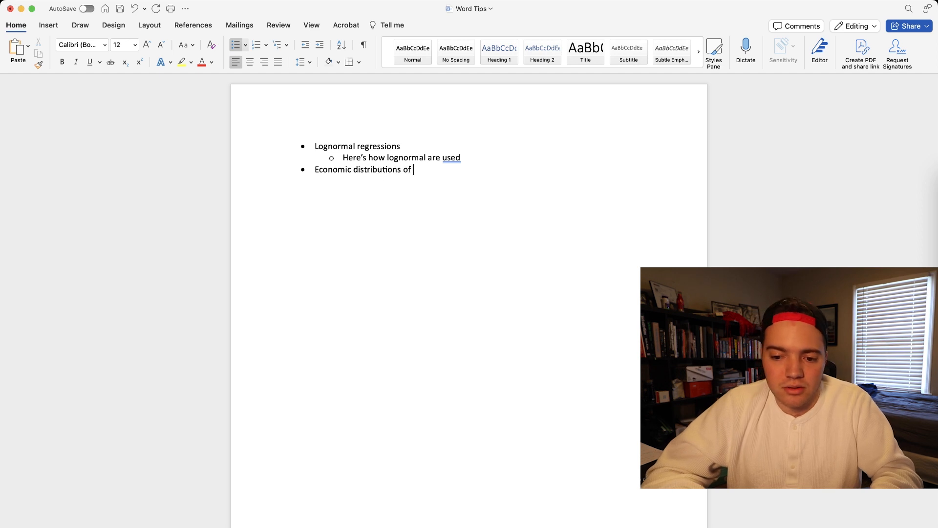
{"action": "key", "text": "alt+BackSpace"}
{"action": "key", "text": "alt+BackSpace"}
{"action": "type", "text": "Economic normal dist"}
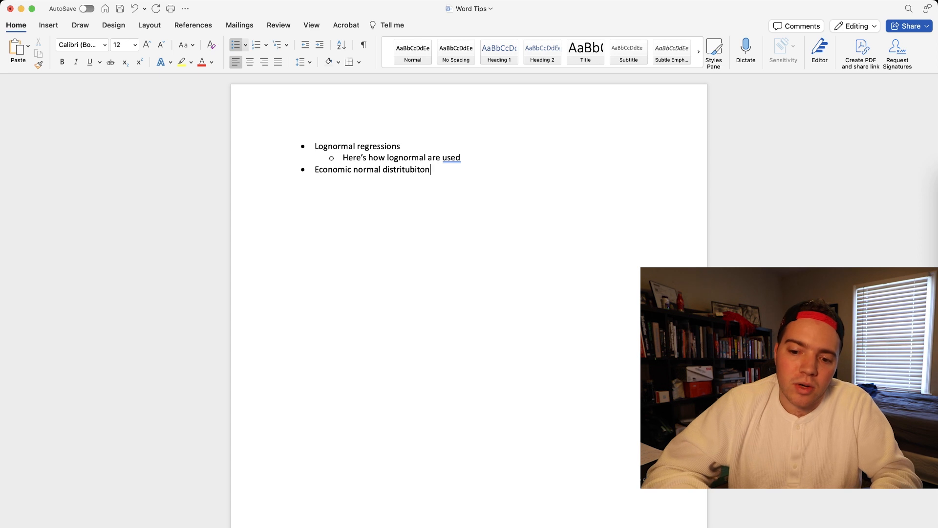
{"action": "key", "text": "alt+BackSpace"}
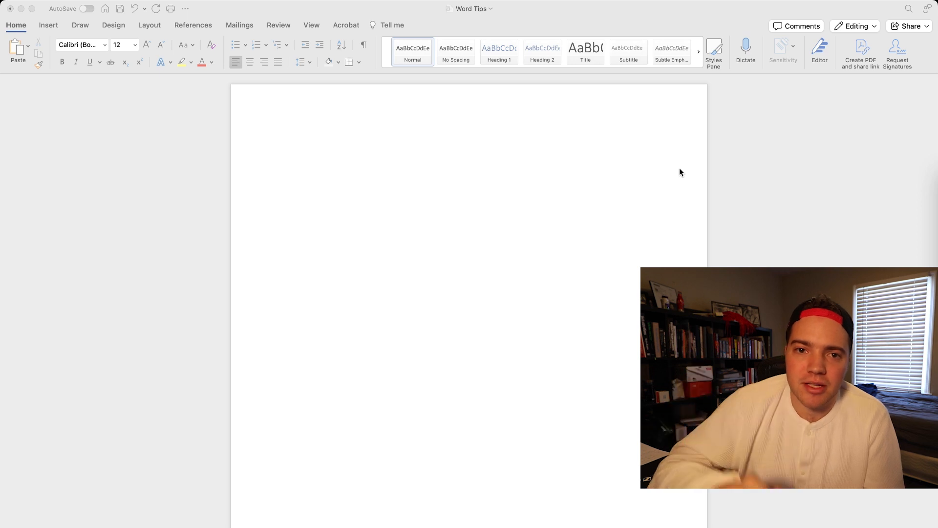
- Start a bulleted list on the blank page with "Civil War" and the sub-bullet "Battle of Gettysburg"
{"action": "left_click", "coordinate": [330, 137]}
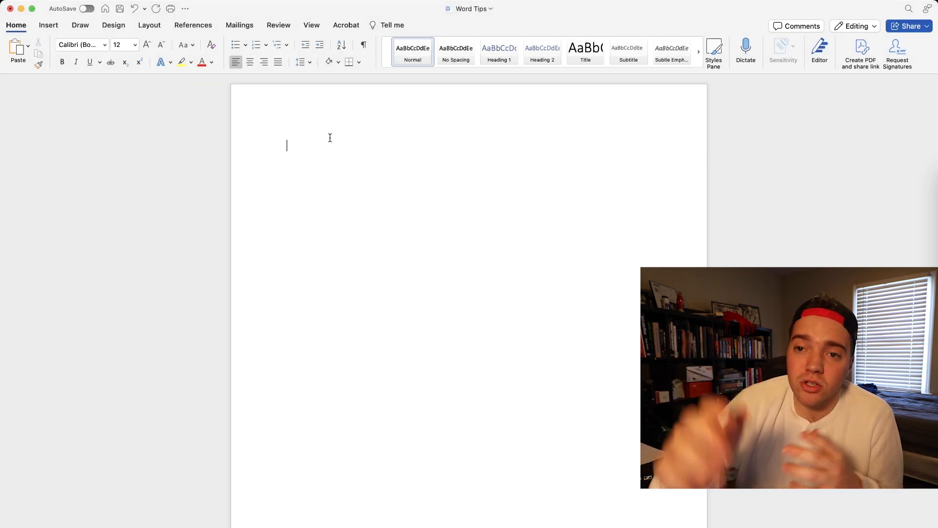
{"action": "type", "text": "* civil War"}
{"action": "key", "text": "Return"}
{"action": "key", "text": "Tab"}
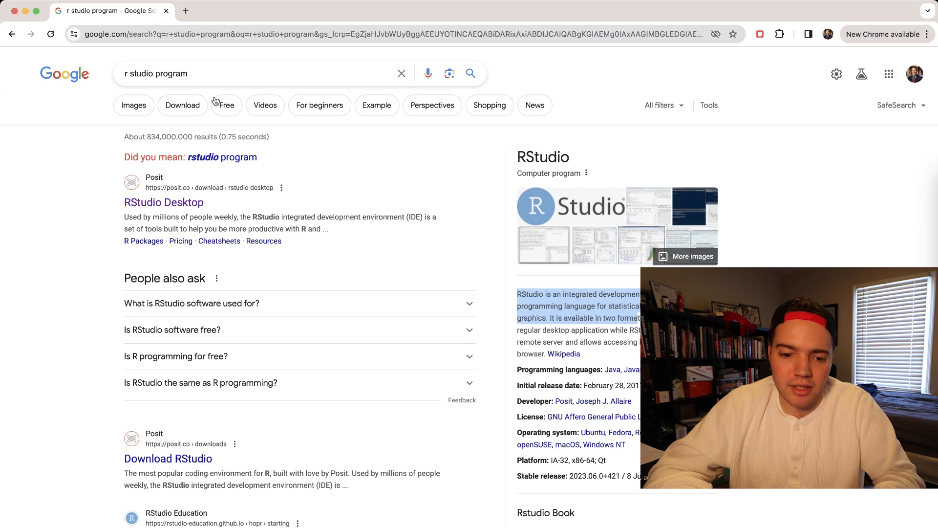
- In Chrome, search Google for "battle of gettysburg date" and copy the date range from the answer
{"action": "triple_click", "coordinate": [195, 71]}
{"action": "type", "text": "battle of gettysburg date"}
{"action": "key", "text": "Return"}
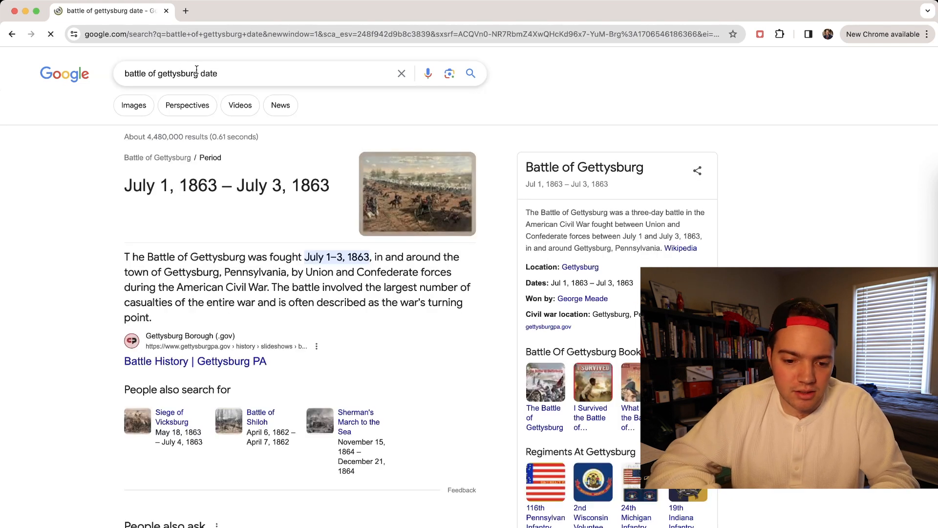
{"action": "left_click_drag", "start_coordinate": [124, 181], "coordinate": [338, 188]}
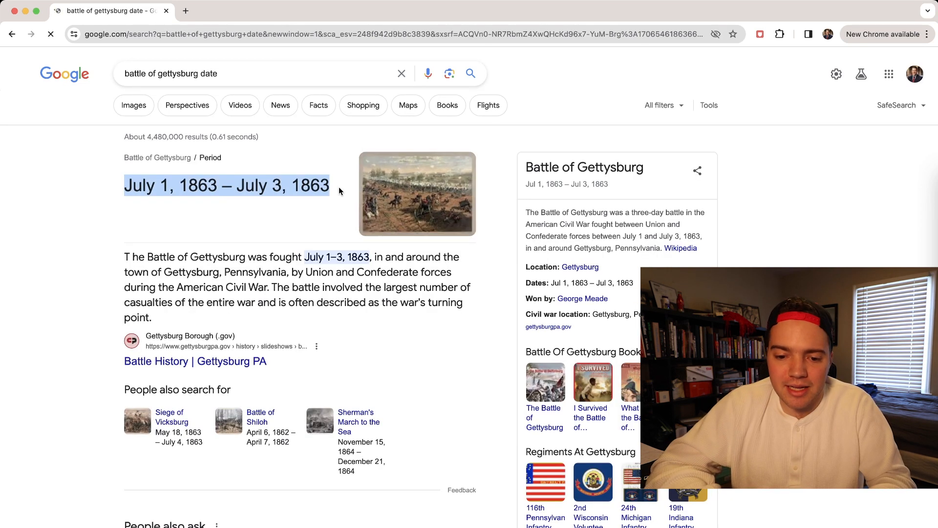
{"action": "key", "text": "super+c"}
- Switch back to Word and paste the copied dates as a new sub-bullet, replacing the source-formatted paste with one matching the list's formatting
{"action": "key", "text": "super+Tab"}
{"action": "key", "text": "Return"}
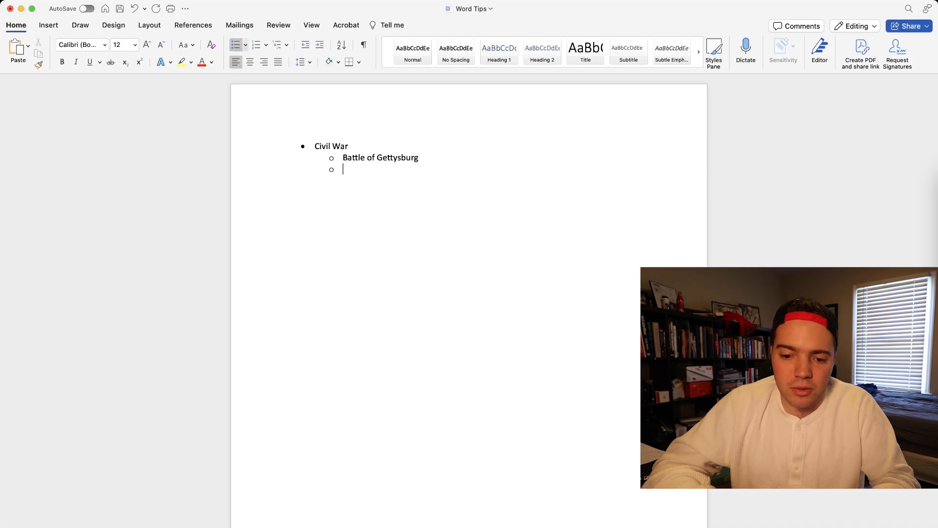
{"action": "key", "text": "super+v"}
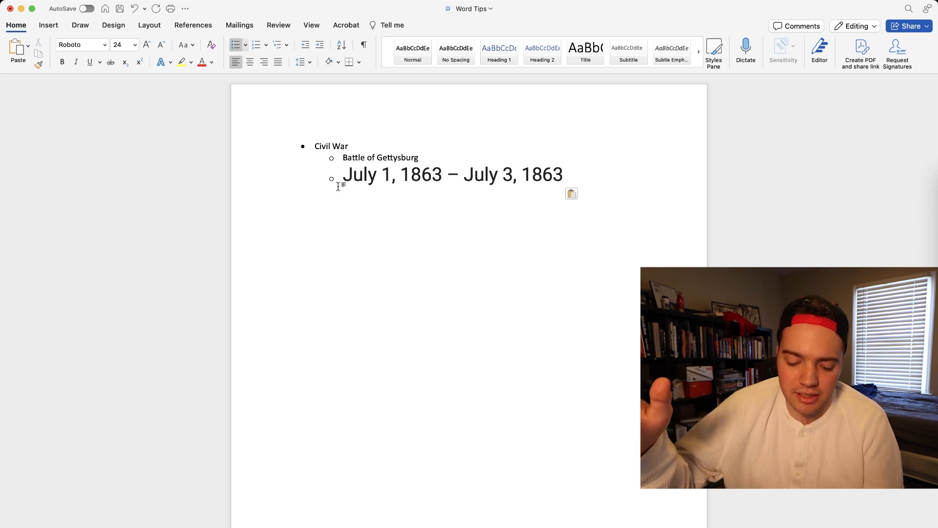
{"action": "key", "text": "super+z"}
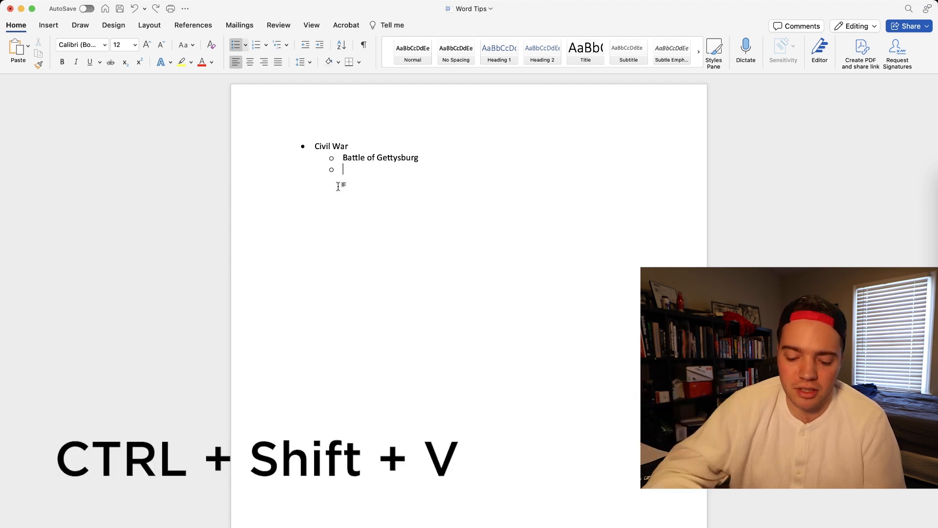
{"action": "key", "text": "super+alt+shift+v"}
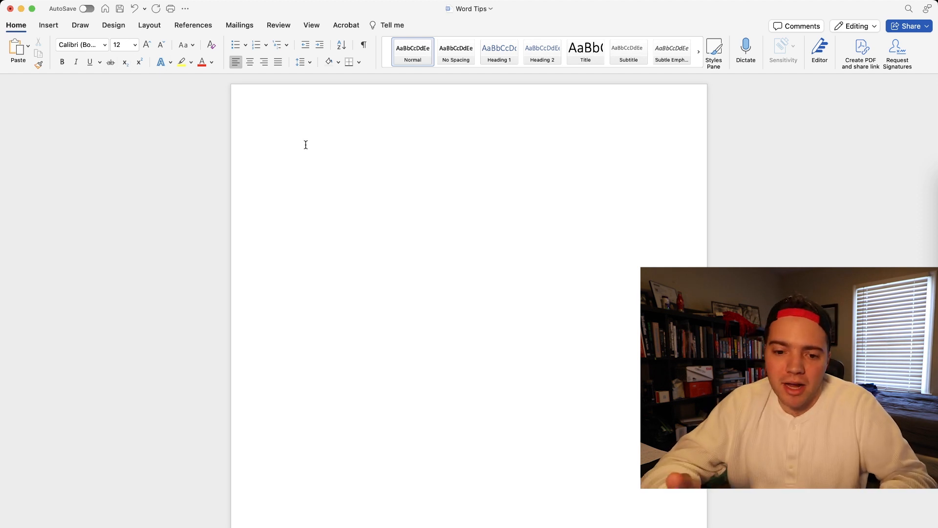
{"action": "type", "text": "x^2 "}
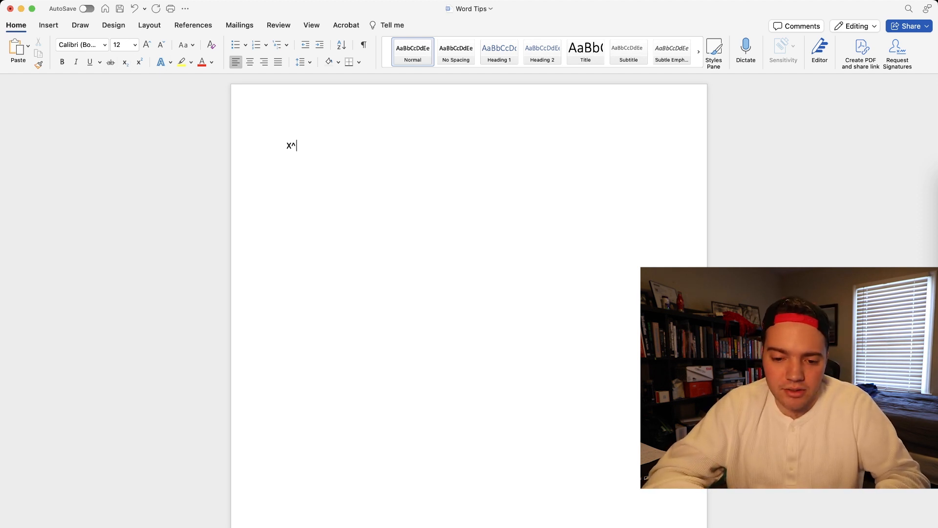
{"action": "type", "text": "+ y^3"}
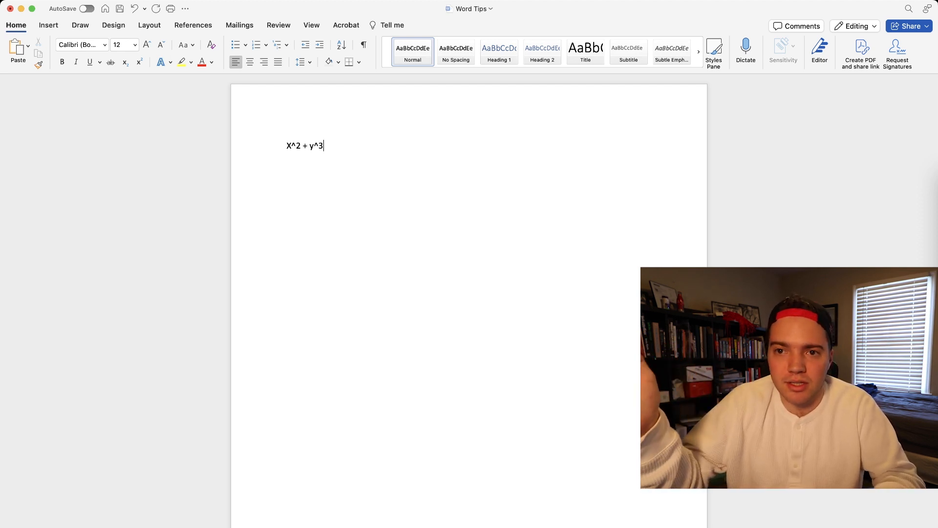
{"action": "key", "text": "super+a"}
{"action": "key", "text": "BackSpace"}
- Write "x" followed by a superscript 2, and return to normal text afterwards
{"action": "type", "text": "x"}
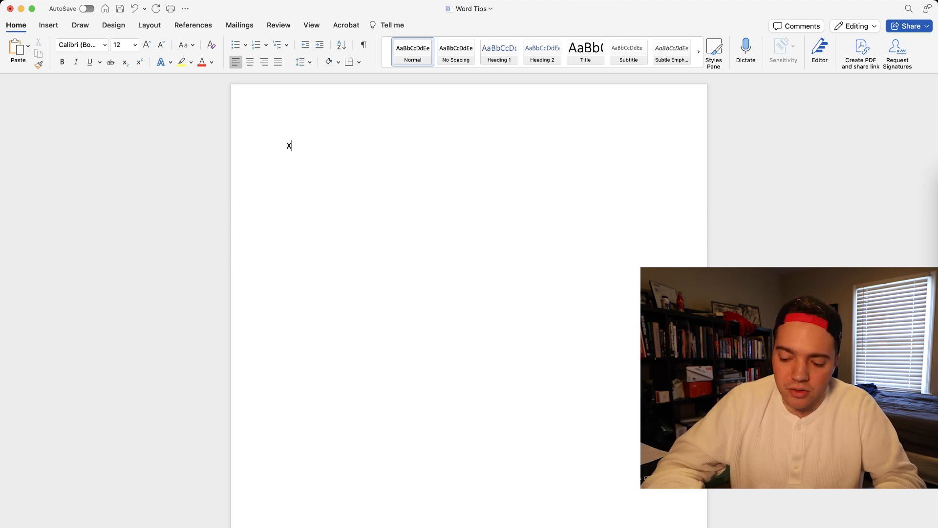
{"action": "key", "text": "super+shift+equal"}
{"action": "type", "text": "2"}
{"action": "key", "text": "super+shift+equal"}
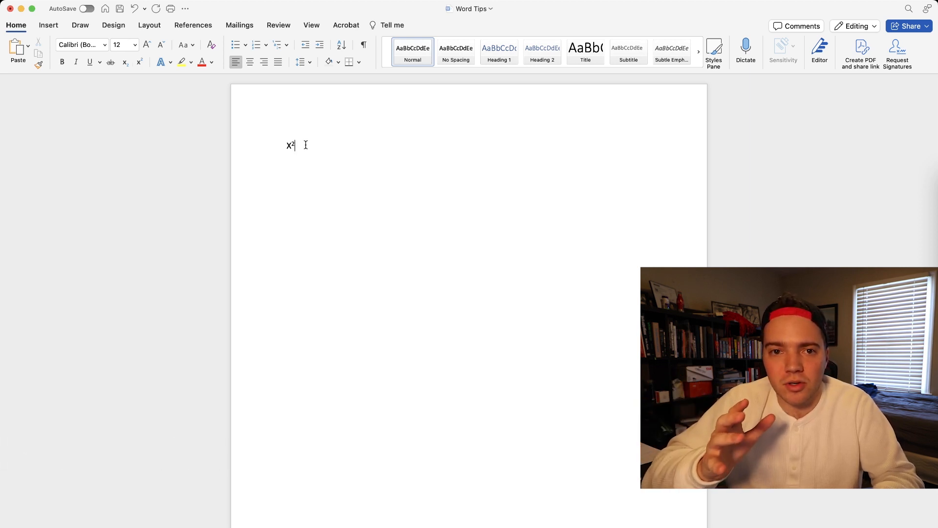
- Replace the x² expression with the formula H₂O, formatting only the 2 as subscript
{"action": "key", "text": "super+equal"}
{"action": "key", "text": "BackSpace"}
{"action": "key", "text": "BackSpace"}
{"action": "type", "text": "H"}
{"action": "key", "text": "super+equal"}
{"action": "type", "text": "2"}
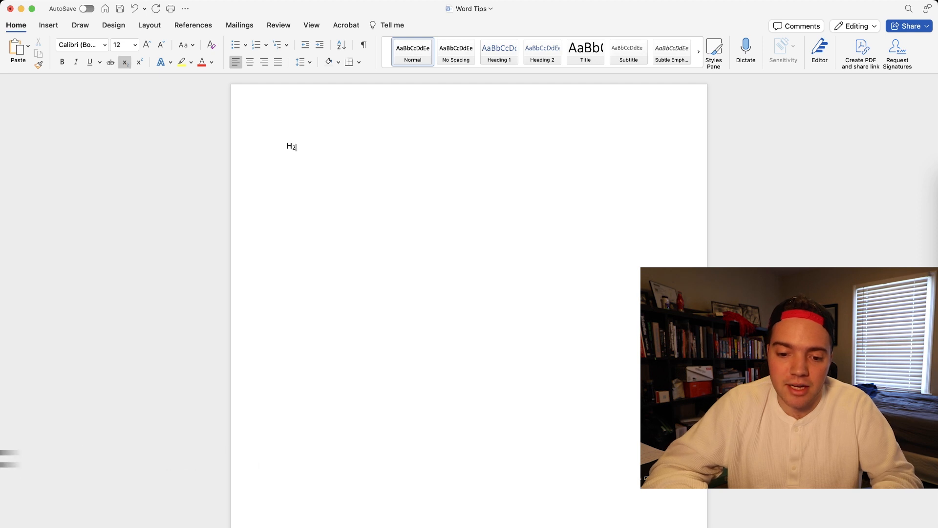
{"action": "key", "text": "super+equal"}
{"action": "type", "text": "O"}
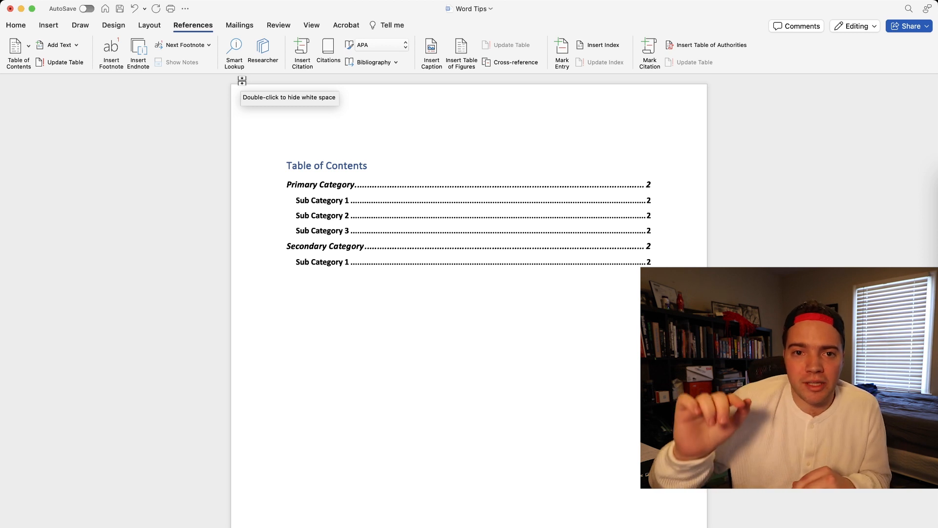
- Write a first line "Heading 1" in the Heading 1 style and a second heading line in the Heading 2 style
{"action": "left_click", "coordinate": [15, 24]}
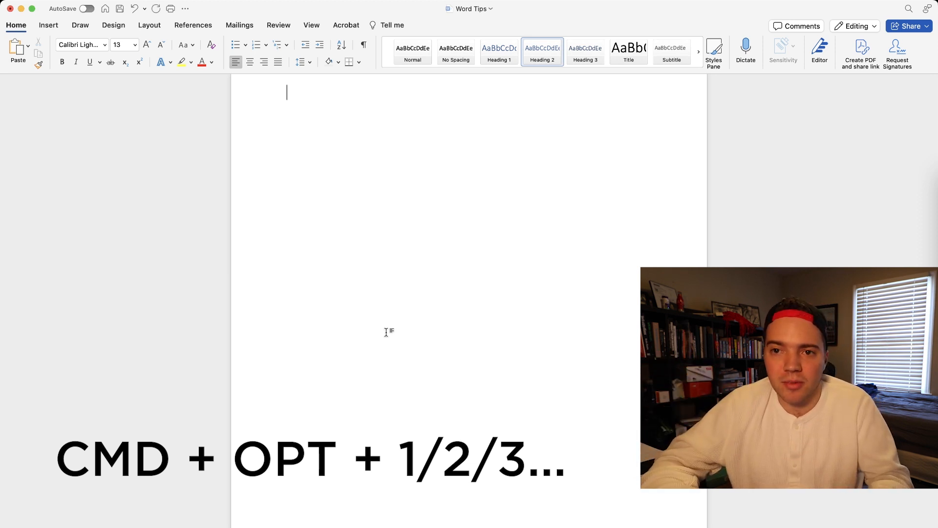
{"action": "key", "text": "super+alt+1"}
{"action": "type", "text": "Heading"}
{"action": "key", "text": "Return"}
{"action": "key", "text": "super+alt+2"}
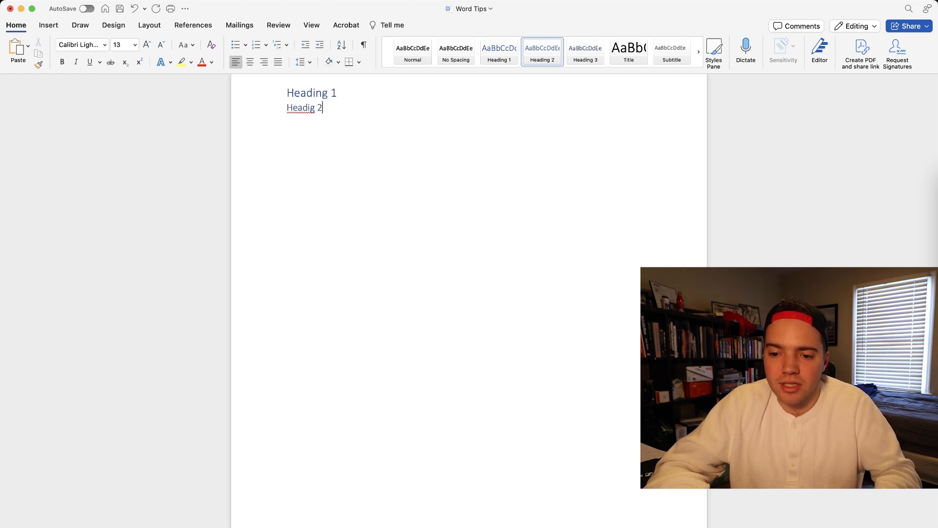
- Add "Heading 3" in the Heading 3 style and correct the misspelled word in the line above to "Heading"
{"action": "key", "text": "super+alt+3"}
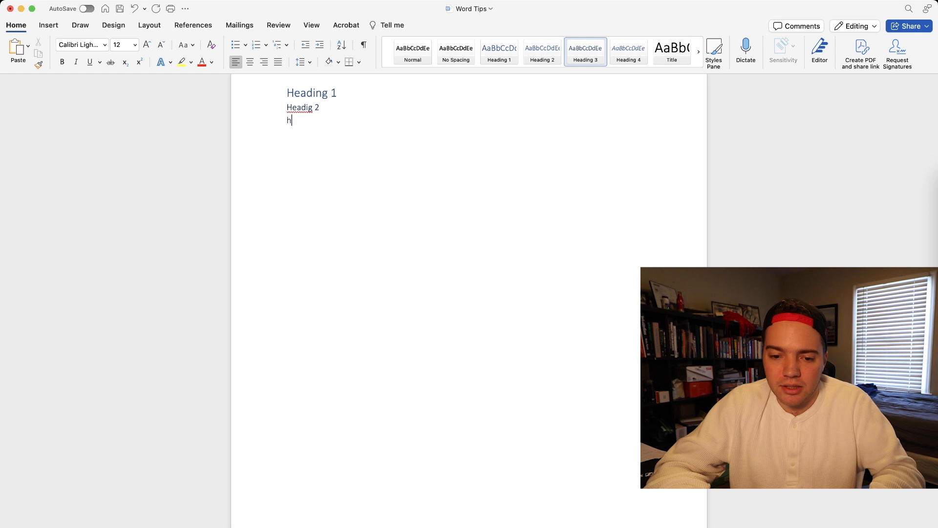
{"action": "type", "text": "ing 3"}
{"action": "left_click", "coordinate": [308, 106]}
{"action": "type", "text": "n"}
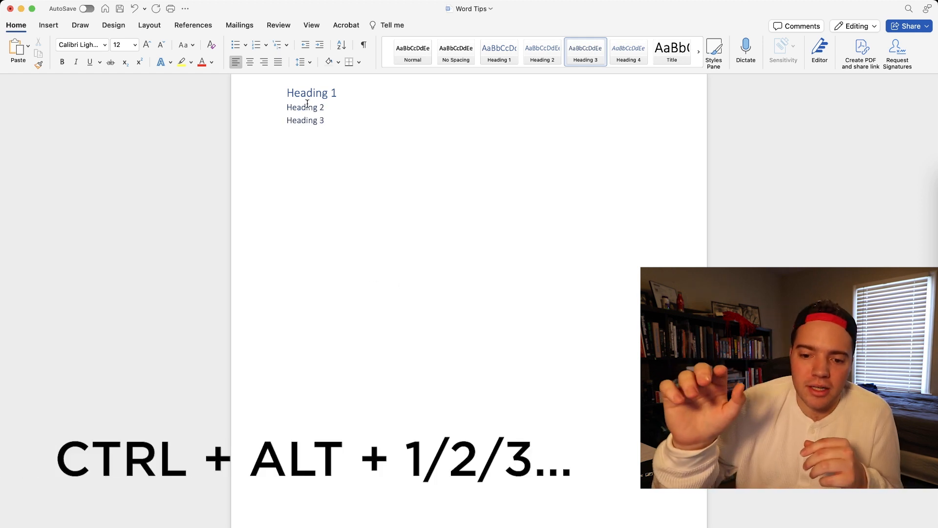
- Insert a line reading "Normal Text" in the Normal style directly below Heading 1
{"action": "left_click", "coordinate": [339, 91]}
{"action": "key", "text": "Return"}
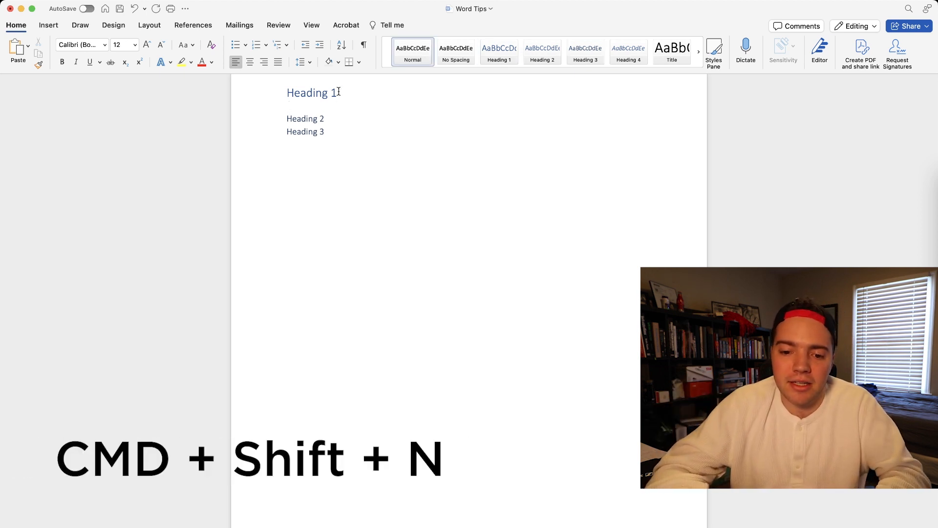
{"action": "type", "text": "Normal Text"}
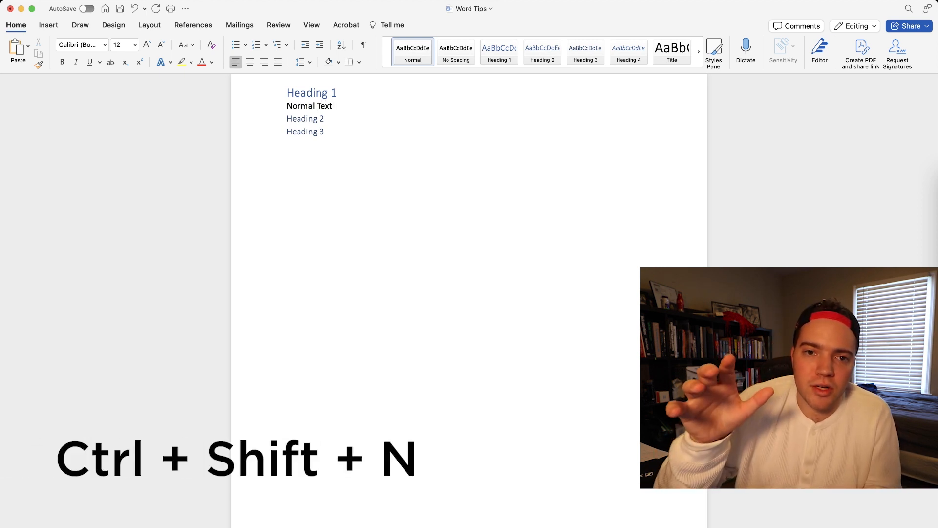
- Try a bulleted line reading "bullets" below the Normal Text line, and delete it again
{"action": "key", "text": "Return"}
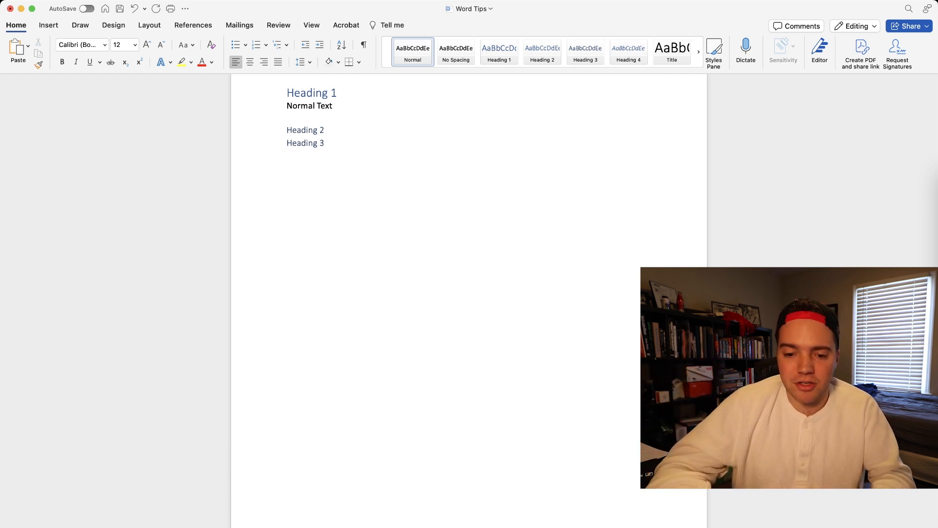
{"action": "key", "text": "super+shift+l"}
{"action": "type", "text": "bullets"}
{"action": "key", "text": "Return"}
{"action": "key", "text": "BackSpace"}
{"action": "key", "text": "BackSpace"}
{"action": "key", "text": "BackSpace"}
{"action": "key", "text": "alt+BackSpace"}
{"action": "key", "text": "BackSpace"}
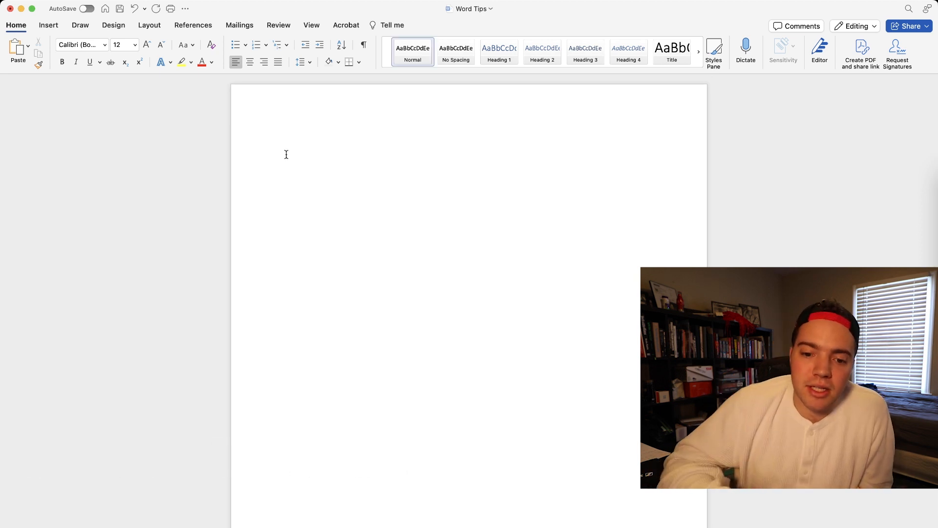
- Insert the Classic automatic table of contents on the blank first page, and undo the insertion
{"action": "left_click", "coordinate": [193, 25]}
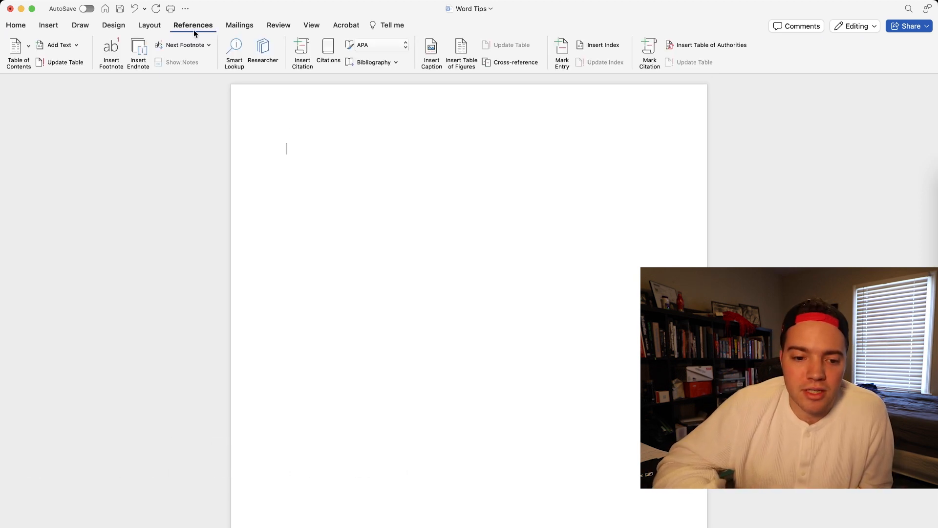
{"action": "left_click", "coordinate": [17, 47]}
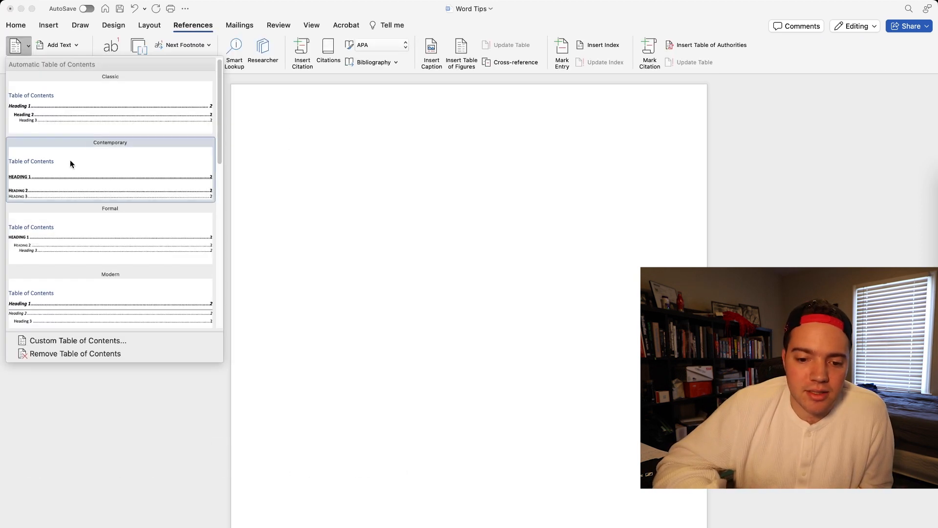
{"action": "left_click", "coordinate": [82, 131]}
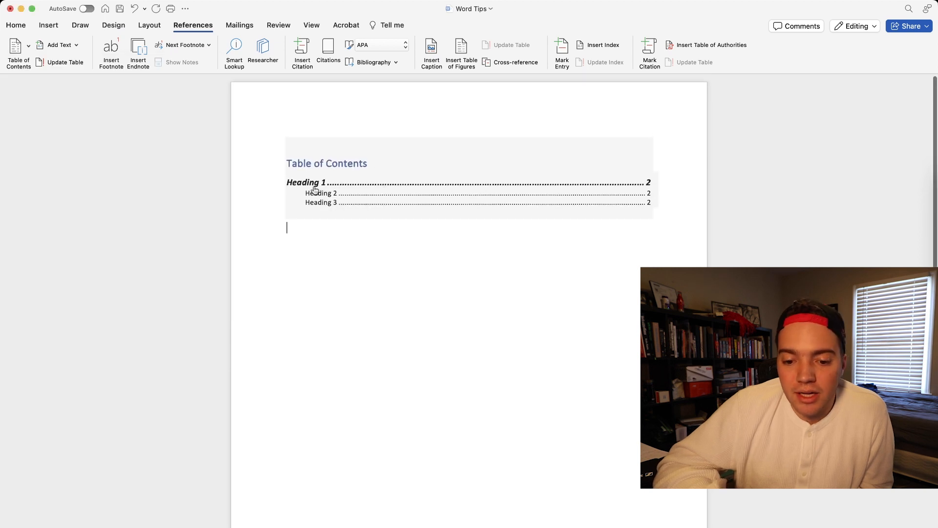
{"action": "scroll", "coordinate": [327, 207], "scroll_direction": "down", "scroll_amount": 3}
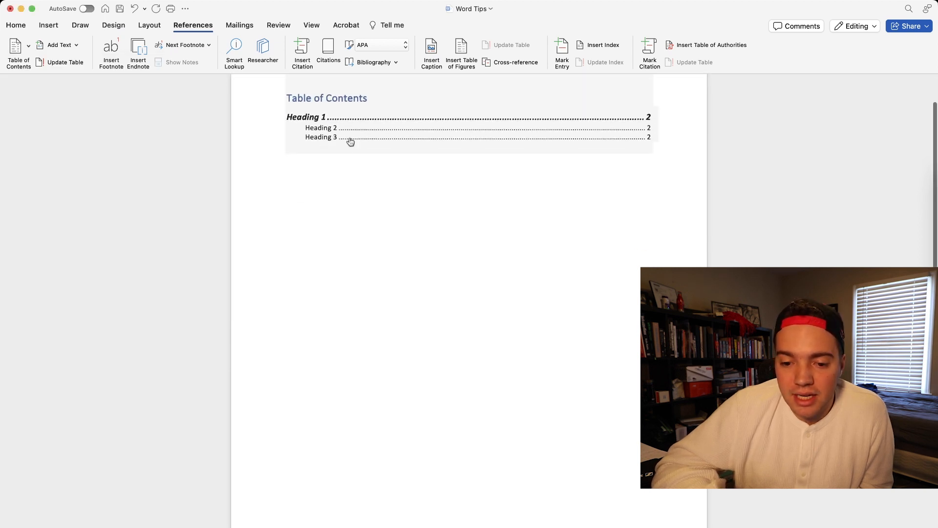
{"action": "key", "text": "super+z"}
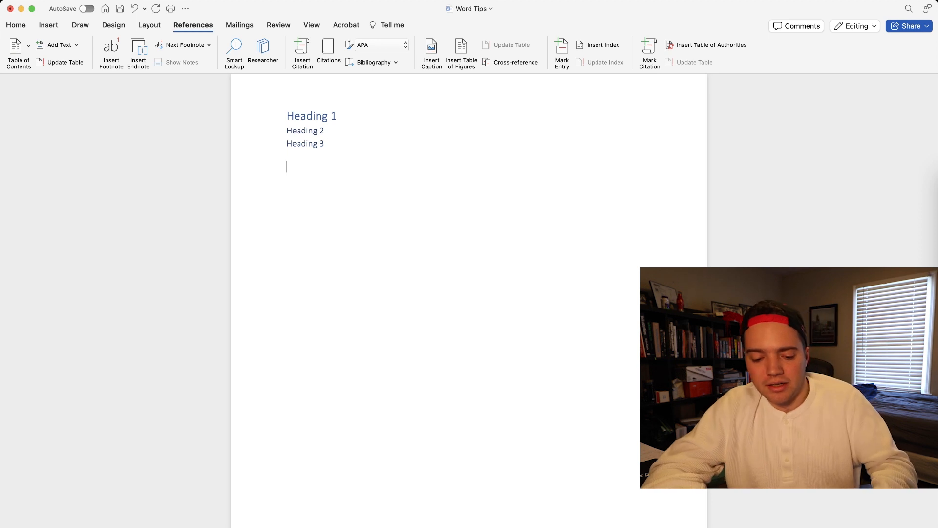
- Add another "Heading 1" line below the Heading 3 line and update the entire table of contents
{"action": "type", "text": "ding 1"}
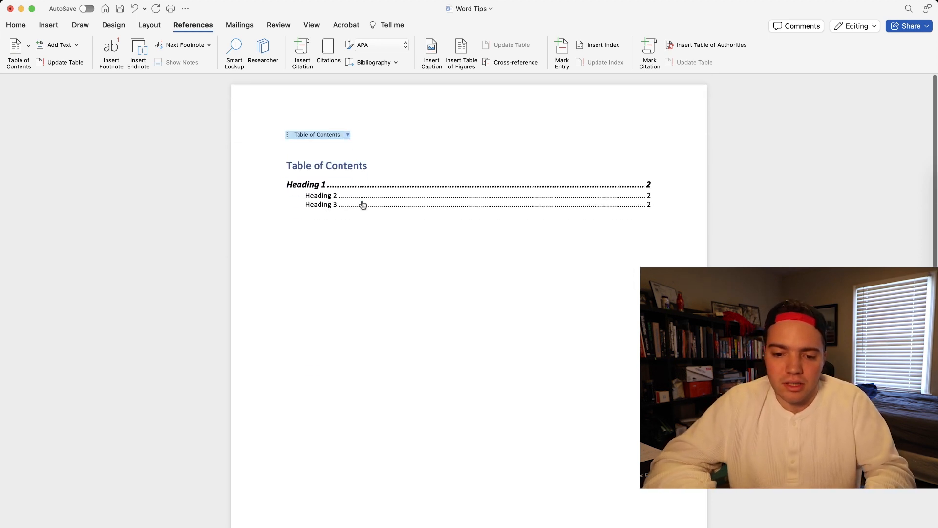
{"action": "scroll", "coordinate": [361, 203], "scroll_direction": "down", "scroll_amount": 5}
{"action": "scroll", "coordinate": [361, 202], "scroll_direction": "up", "scroll_amount": 5}
{"action": "right_click", "coordinate": [370, 202]}
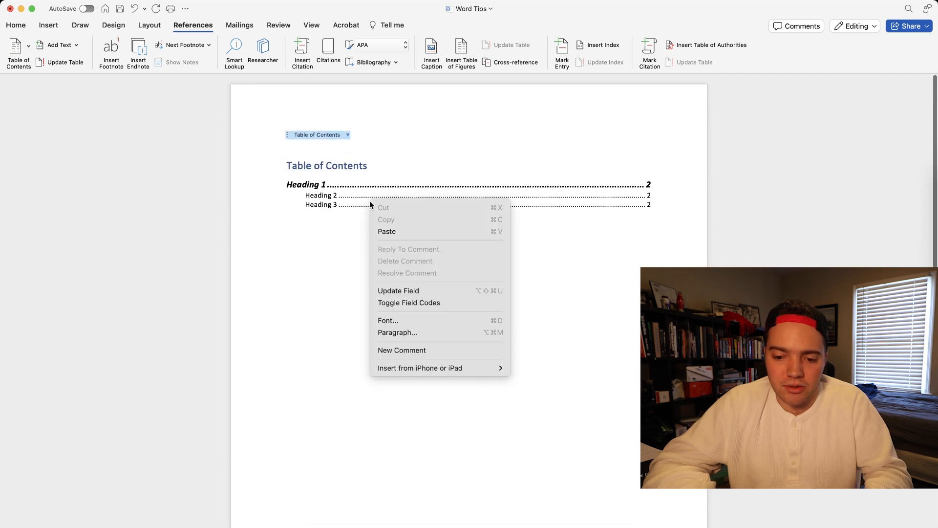
{"action": "left_click", "coordinate": [398, 287]}
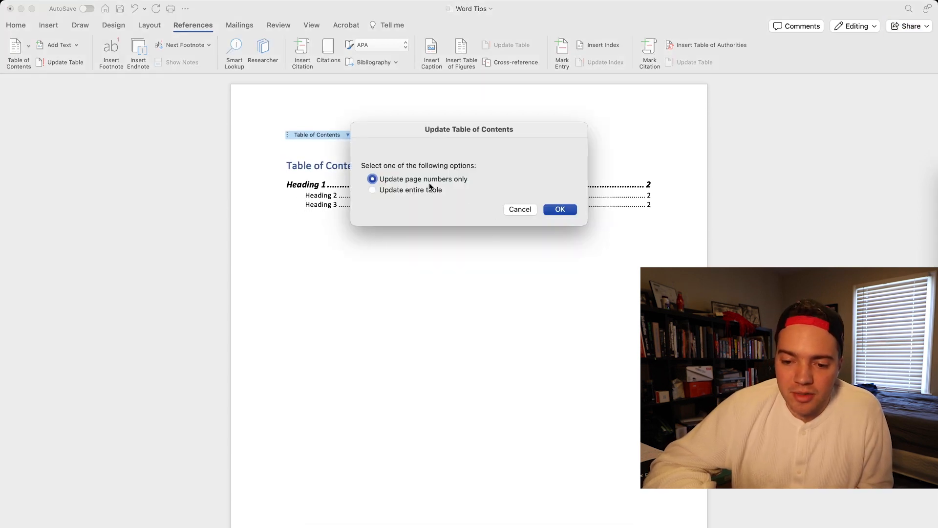
{"action": "left_click", "coordinate": [415, 191]}
{"action": "key", "text": "Return"}
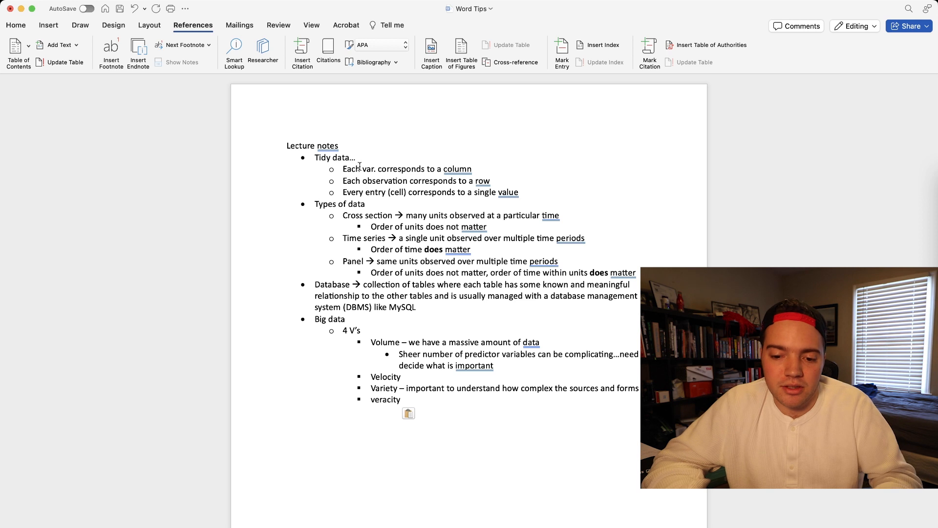
- Move the cursor down the lecture notes to the Panel line and jump between that line's start and end
{"action": "key", "text": "Down"}
{"action": "key", "text": "Down"}
{"action": "key", "text": "Down"}
{"action": "key", "text": "Down"}
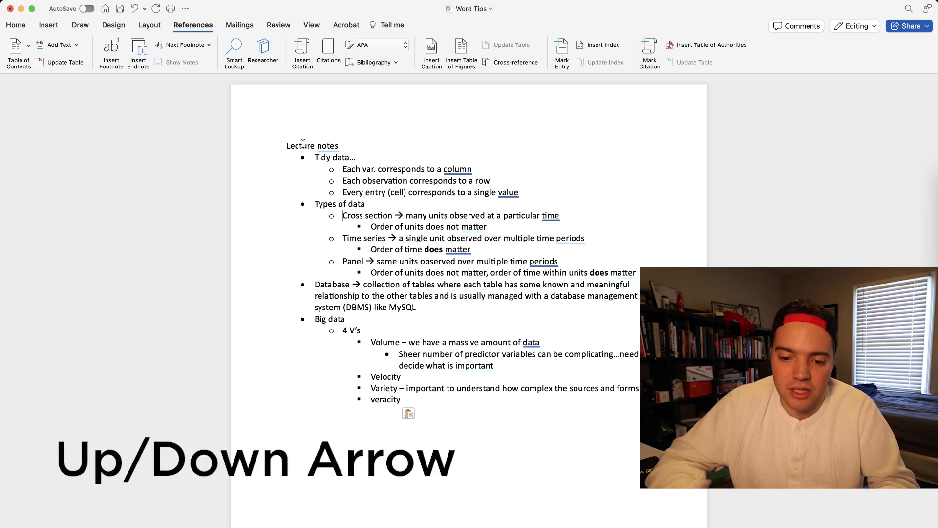
{"action": "key", "text": "Down"}
{"action": "key", "text": "Down"}
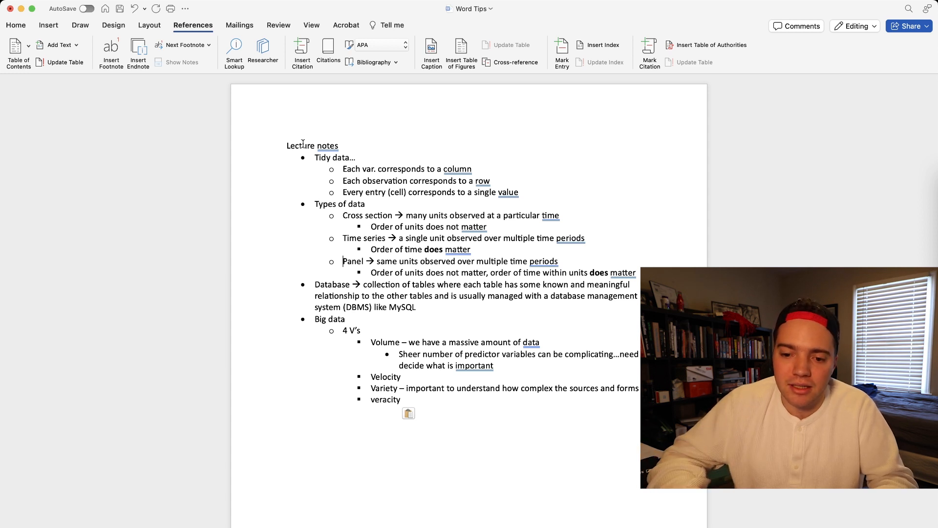
{"action": "key", "text": "super+Right"}
{"action": "key", "text": "super+Right"}
{"action": "key", "text": "super+Left"}
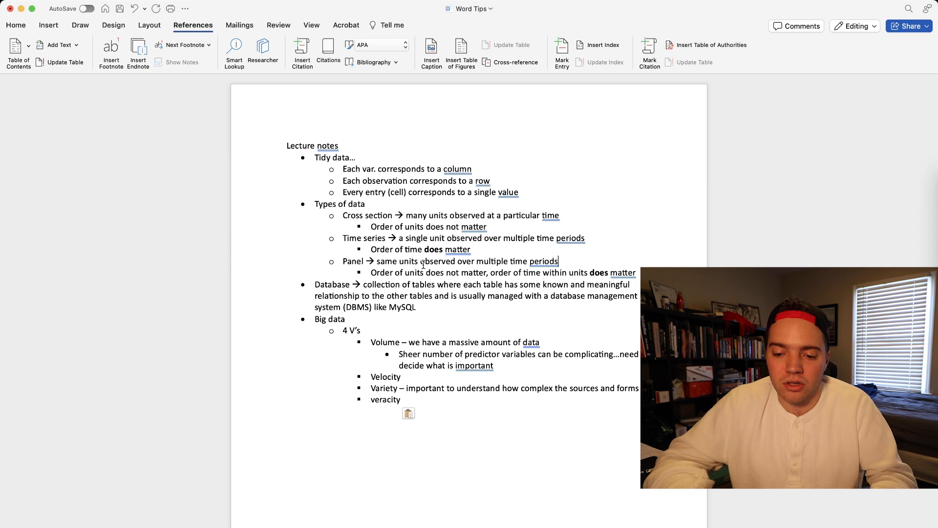
{"action": "key", "text": "super+Right"}
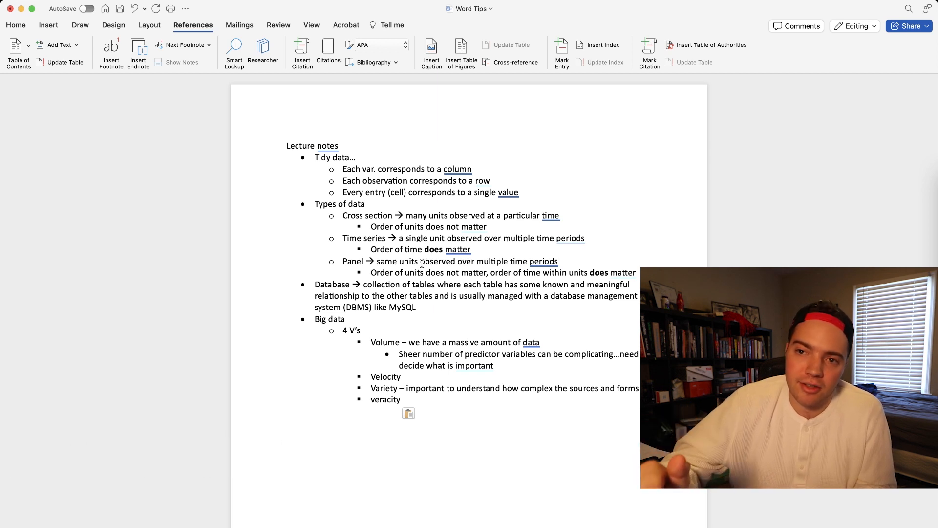
- Select "Panel → same units observed" back to the start of its line, delete the selection and undo the deletion
{"action": "left_click", "coordinate": [454, 264]}
{"action": "key", "text": "super+shift+Left"}
{"action": "scroll", "coordinate": [450, 266], "scroll_direction": "up", "scroll_amount": 5}
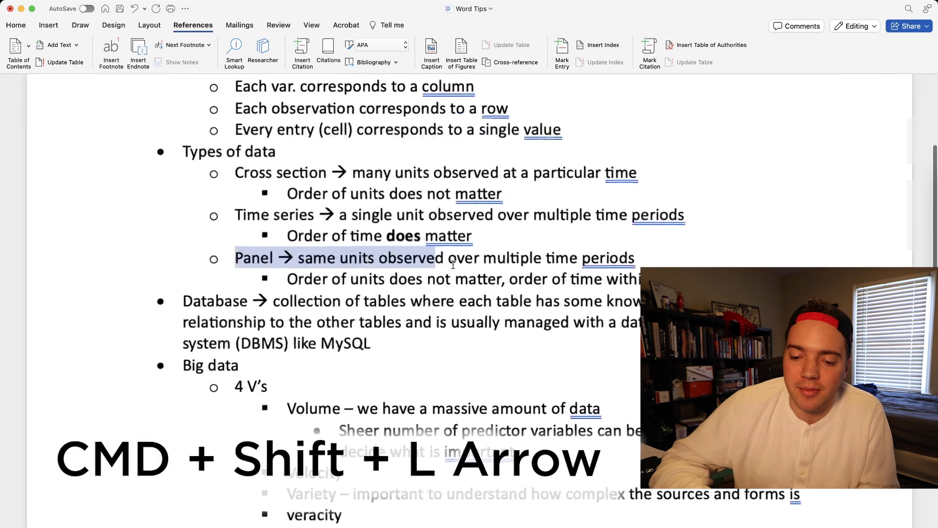
{"action": "left_click", "coordinate": [438, 261]}
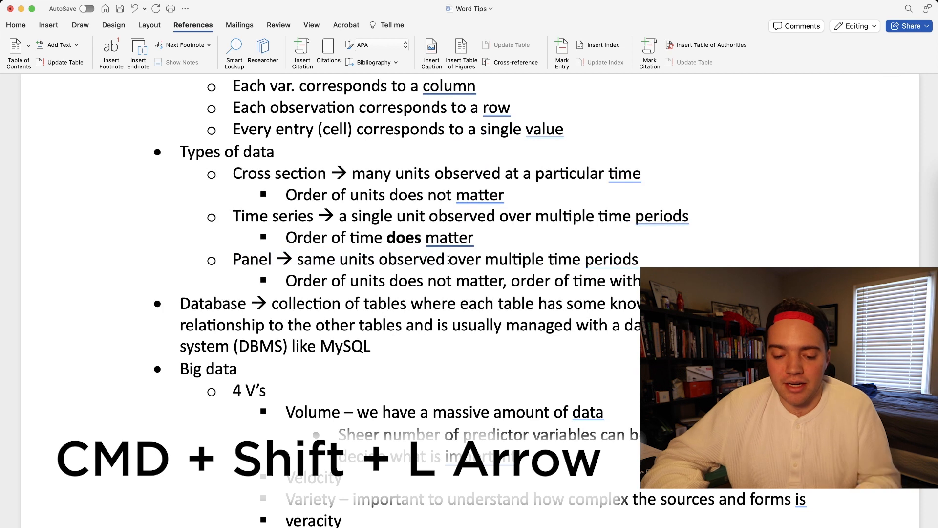
{"action": "key", "text": "super+shift+Left"}
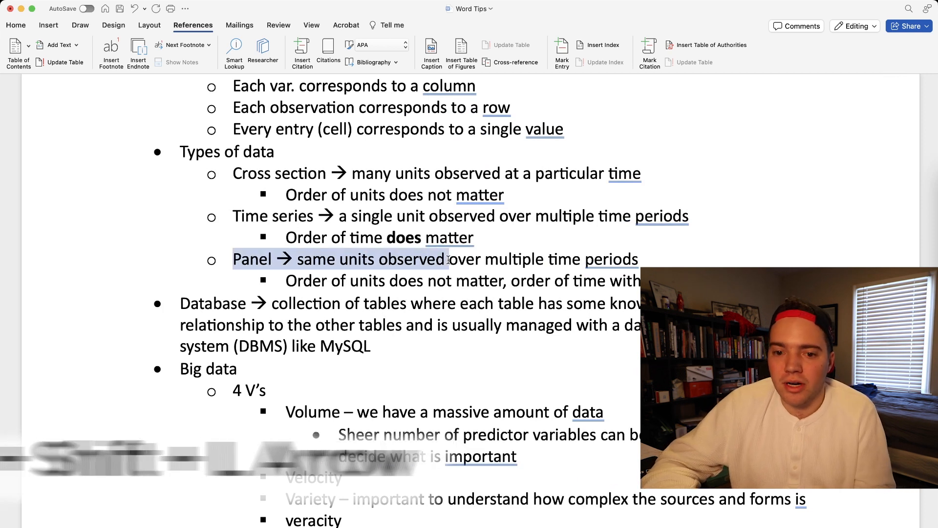
{"action": "key", "text": "BackSpace"}
{"action": "key", "text": "super+z"}
- Select "over multiple time periods" to the line end, extend the selection down through "4 V's", and shrink it back until nothing is selected
{"action": "key", "text": "Down"}
{"action": "key", "text": "super+shift+Right"}
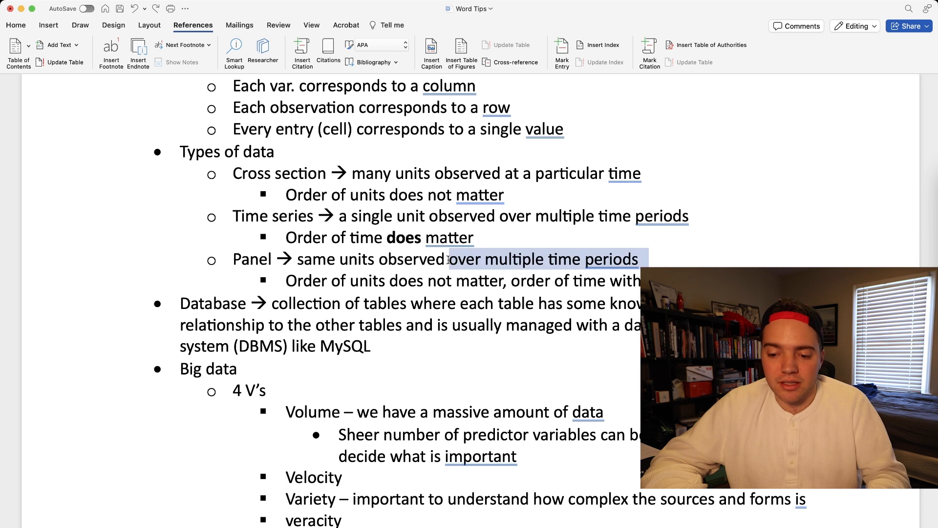
{"action": "key", "text": "shift+Down"}
{"action": "key", "text": "super+shift+Down"}
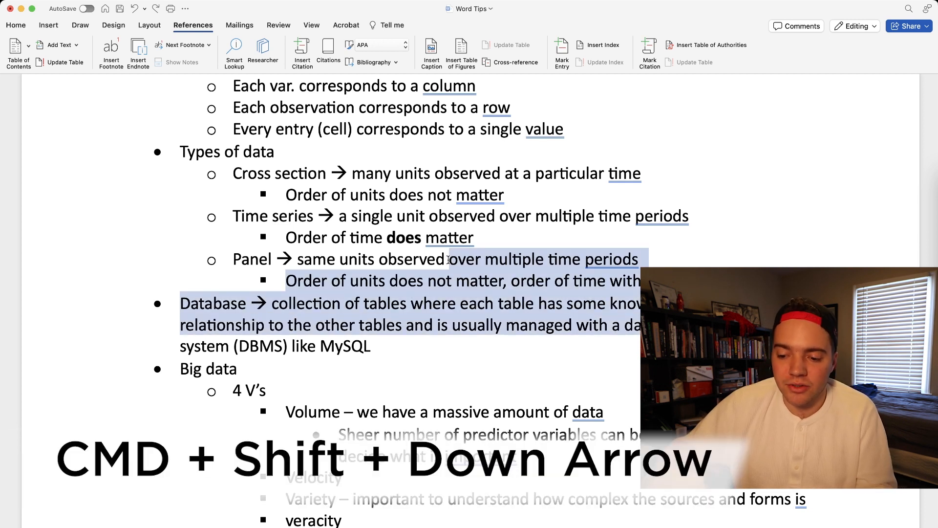
{"action": "key", "text": "super+shift+Down"}
{"action": "key", "text": "super+shift+Down"}
{"action": "key", "text": "super+shift+Down"}
{"action": "key", "text": "super+shift+Down"}
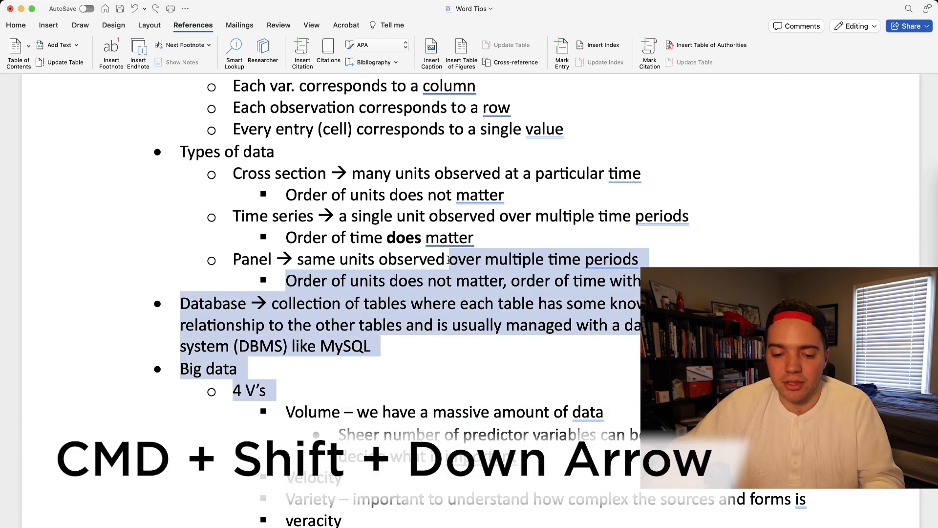
{"action": "key", "text": "super+shift+Up"}
{"action": "key", "text": "super+shift+Up"}
{"action": "key", "text": "super+shift+Up"}
{"action": "left_click", "coordinate": [380, 259]}
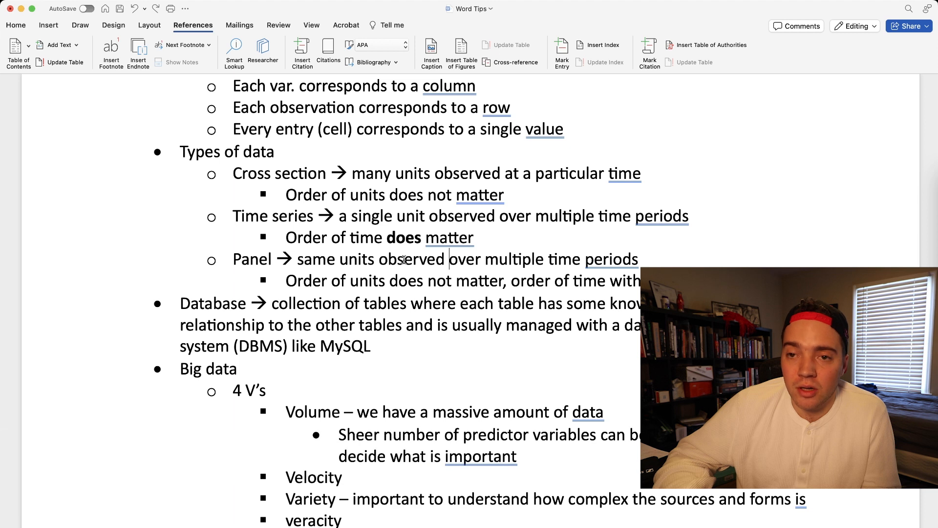
- Select "units observed over multiple" word by word in the Panel line, replace it with "time period", and undo the replacement
{"action": "key", "text": "alt+Left"}
{"action": "key", "text": "alt+Left"}
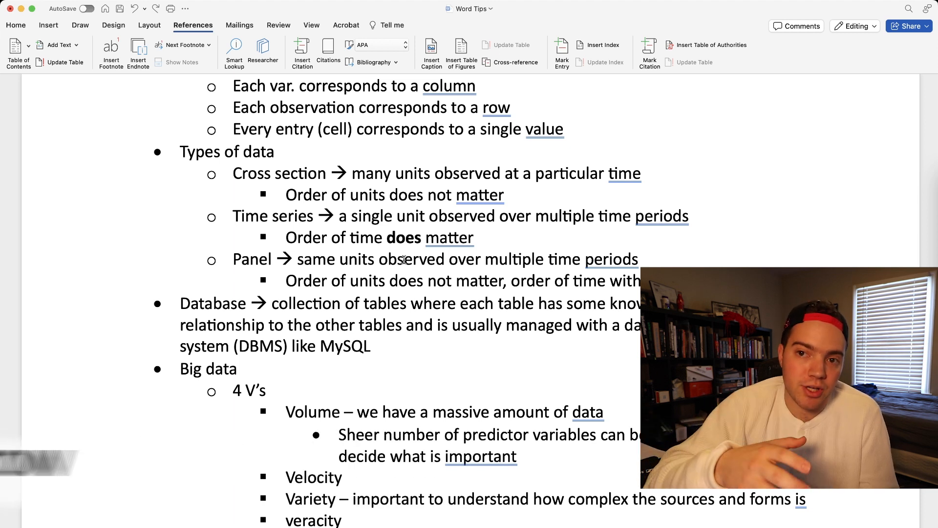
{"action": "key", "text": "shift+alt+Right"}
{"action": "key", "text": "shift+alt+Right"}
{"action": "key", "text": "shift+alt+Right"}
{"action": "key", "text": "shift+alt+Right"}
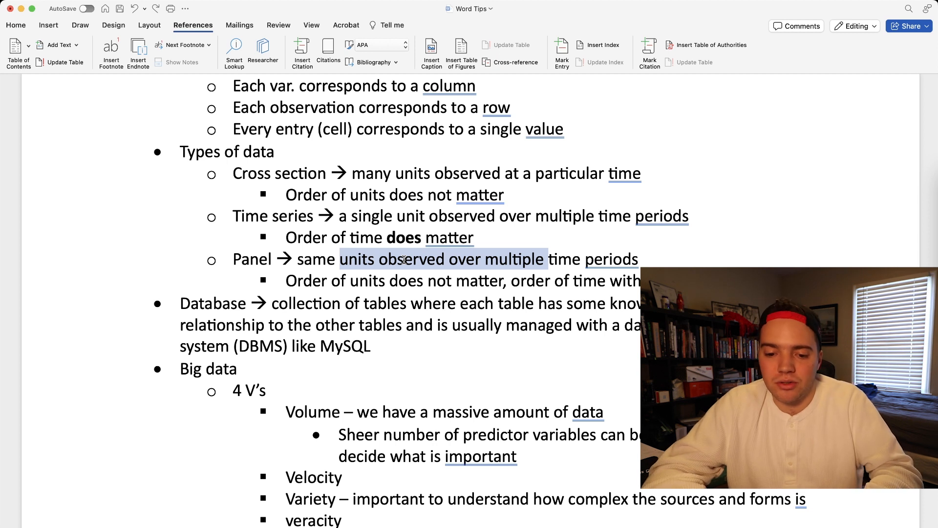
{"action": "type", "text": "time period"}
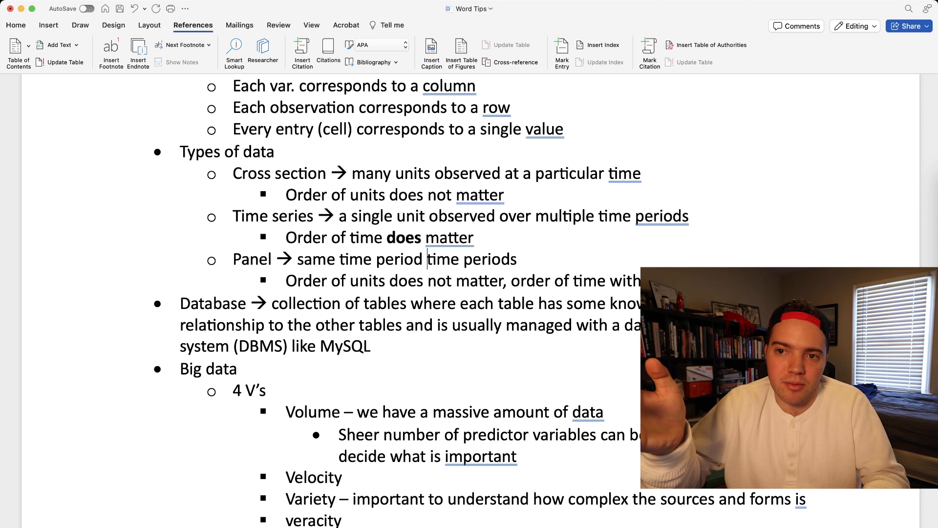
{"action": "key", "text": "super+z"}
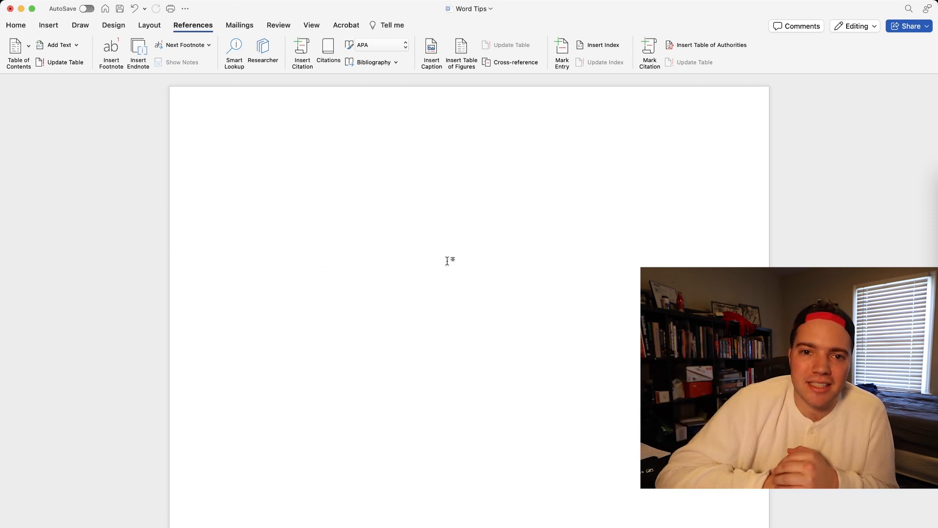
- Start a bulleted list on the blank page with the line "Economic Forces Explaantion"
{"action": "type", "text": "*"}
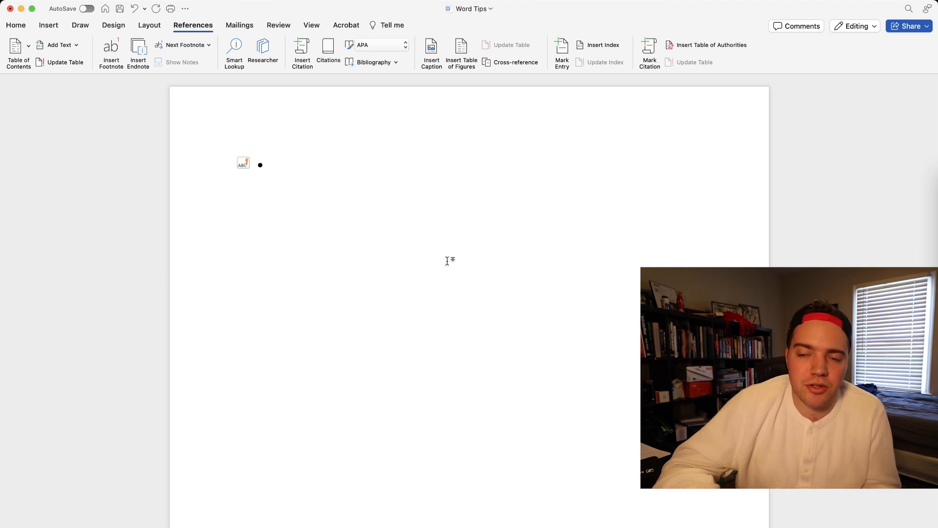
{"action": "type", "text": "Economic Forces Explaantion"}
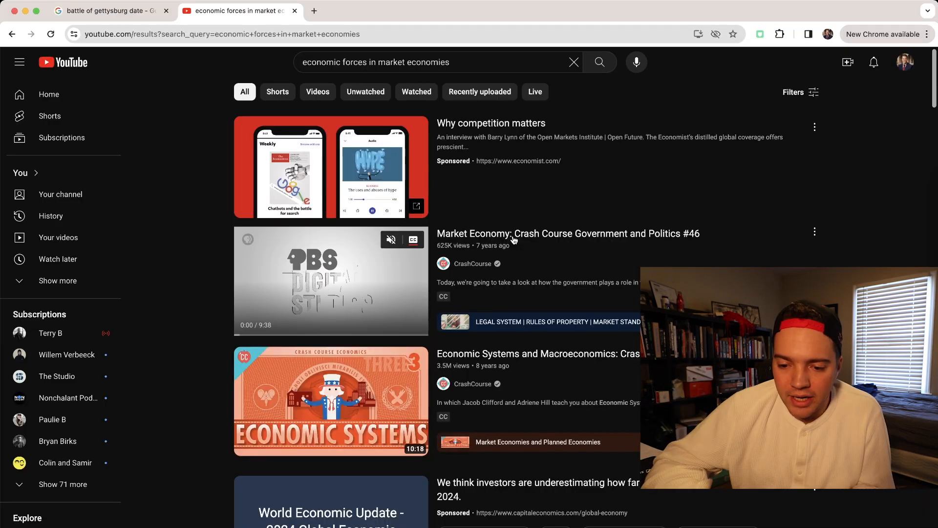
- Switch to Chrome and copy the link of the YouTube video "Market Economy: Crash Course Government and Politics #46"
{"action": "right_click", "coordinate": [512, 236]}
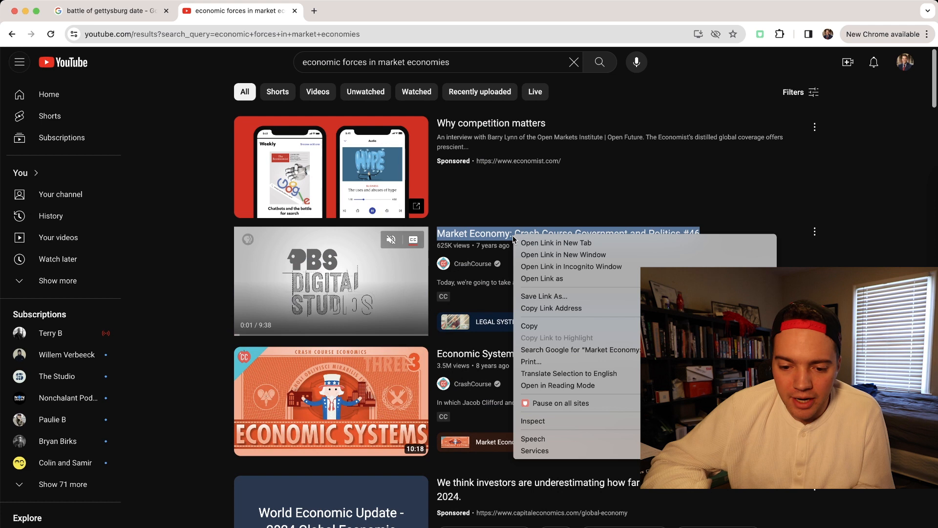
{"action": "left_click", "coordinate": [527, 323]}
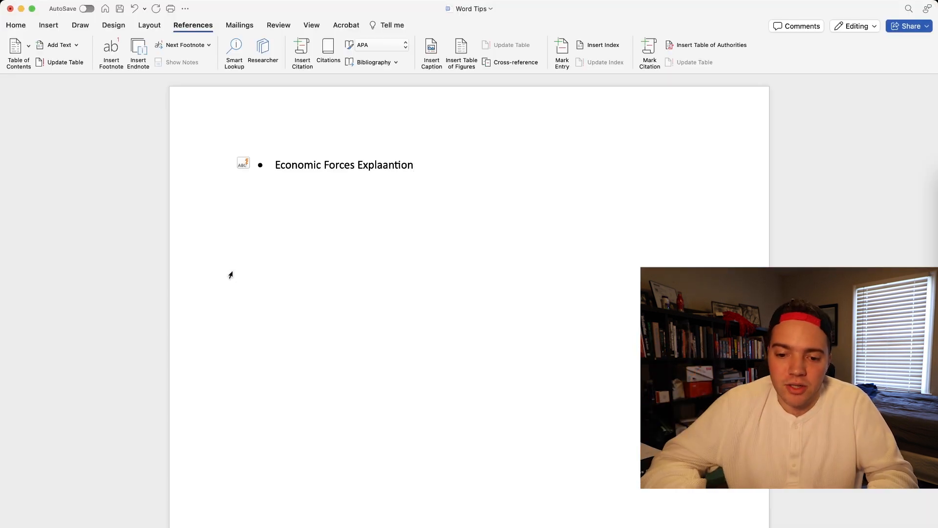
- Switch back to Word, try pasting the copied link after a hyphen behind the bullet's text, and undo it
{"action": "key", "text": "super+a"}
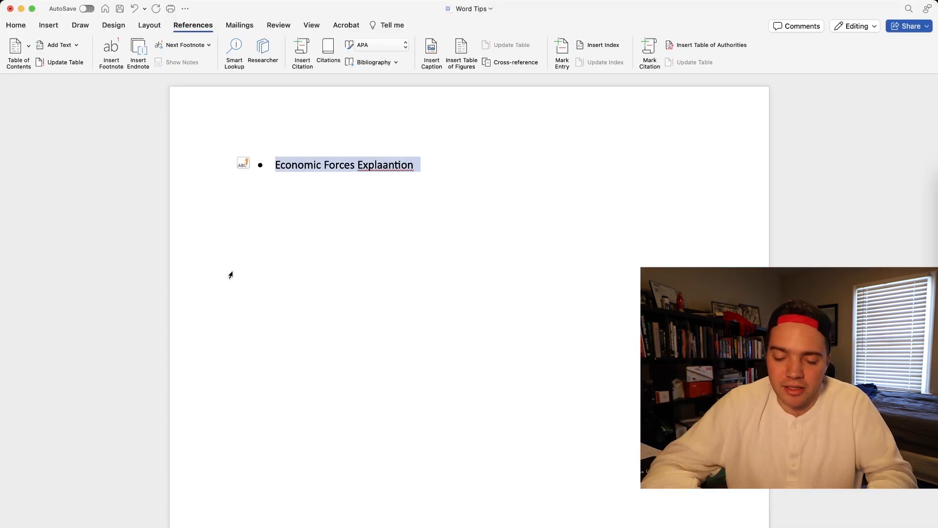
{"action": "left_click", "coordinate": [231, 275]}
{"action": "type", "text": "-"}
{"action": "type", "text": "https://www.youtube.com/watch?v=6yLY06tTQ1A&pp=ygUjZWNvbm9taWMgZm9yY2VzIGluIG1hcmtldCBlY29ub21pZXM%3D"}
{"action": "key", "text": "super+z"}
{"action": "key", "text": "super+z"}
{"action": "key", "text": "super+z"}
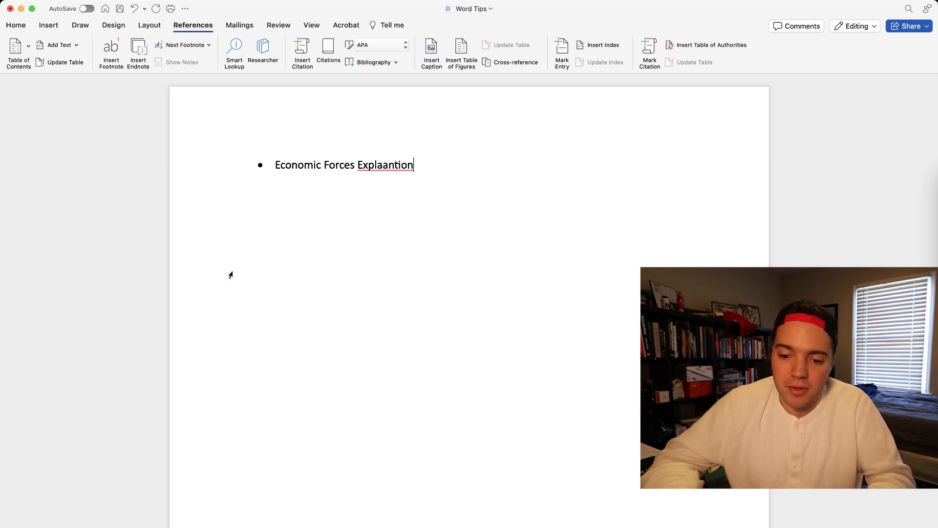
- Correct the misspelled last word of the bullet to "Explanation"
{"action": "key", "text": "BackSpace"}
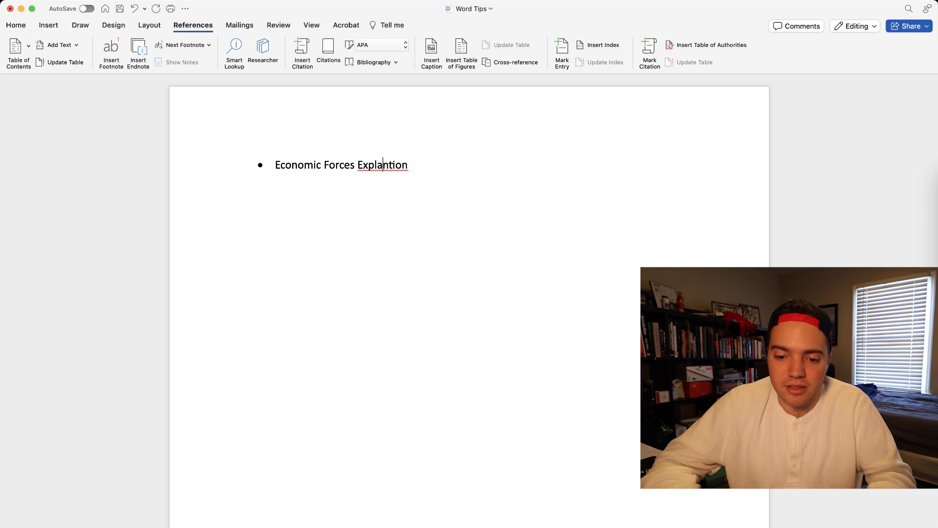
{"action": "key", "text": "Right"}
{"action": "type", "text": "a"}
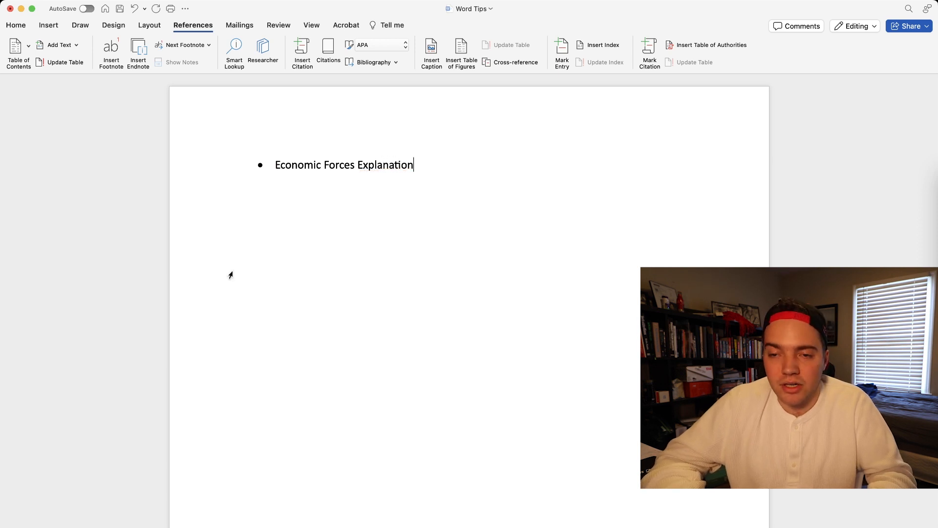
- Turn the bullet text "Economic Forces Explanation" into a hyperlink to the copied video address
{"action": "key", "text": "super+a"}
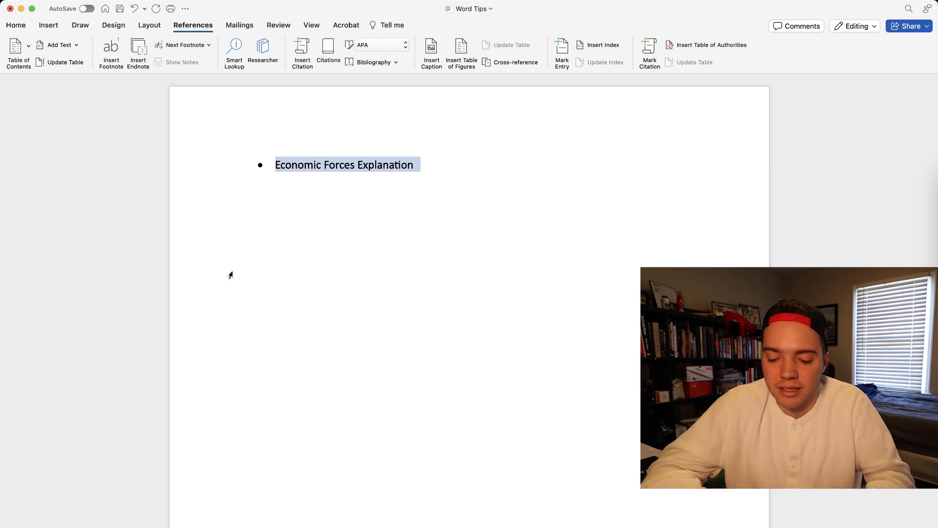
{"action": "key", "text": "super+k"}
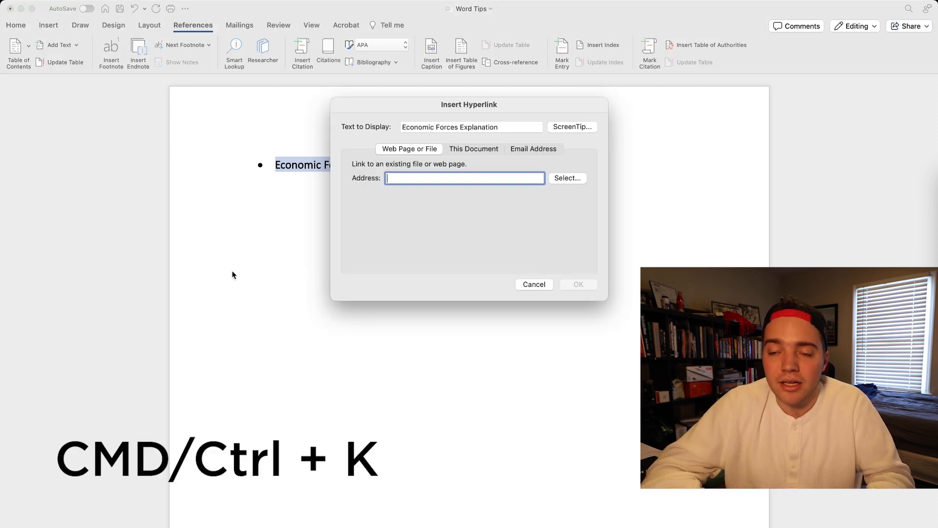
{"action": "key", "text": "super+v"}
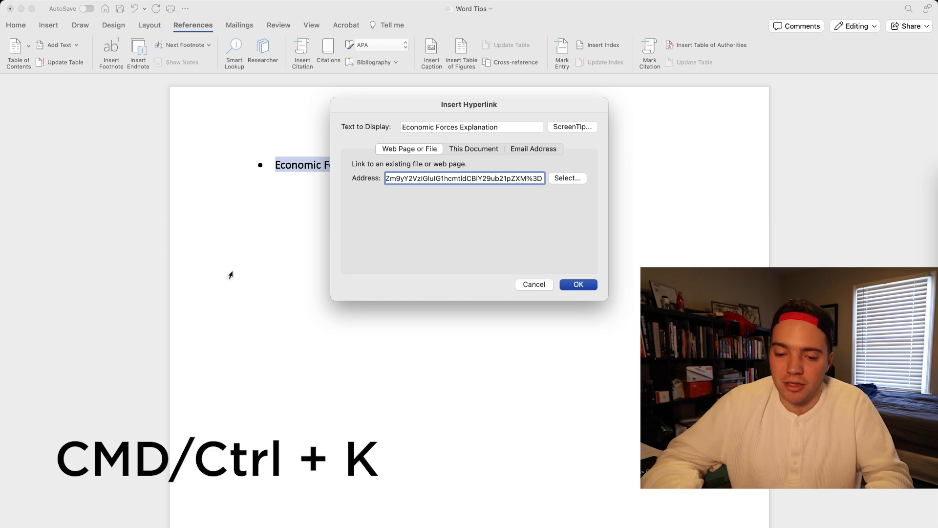
{"action": "key", "text": "Return"}
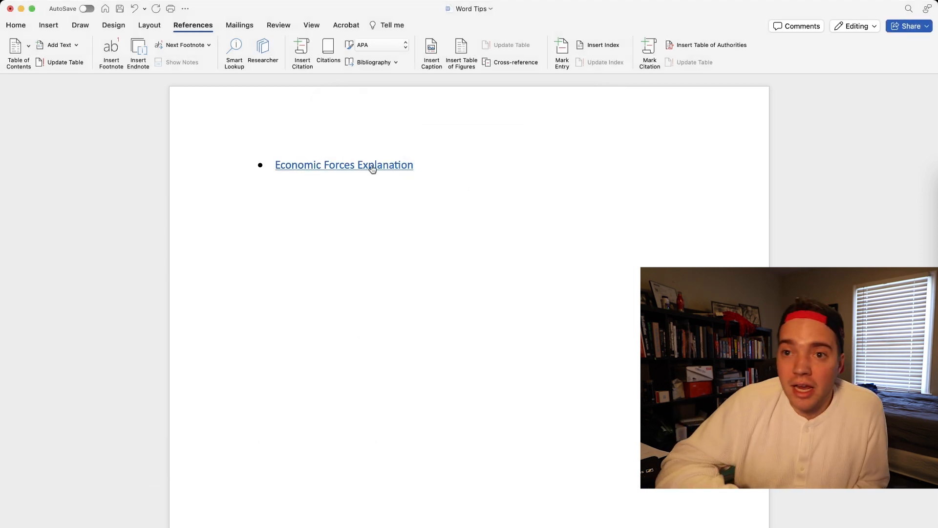
{"action": "mouse_move", "coordinate": [372, 168]}
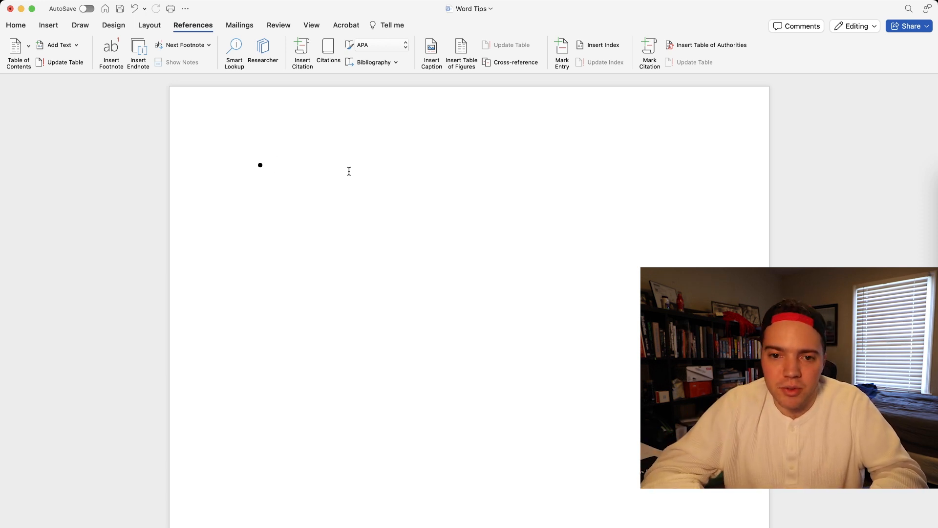
- Enter "computer" in the empty bullet, and switch to Chrome to copy the first dictionary definition from a search for "computer definition"
{"action": "type", "text": "computer"}
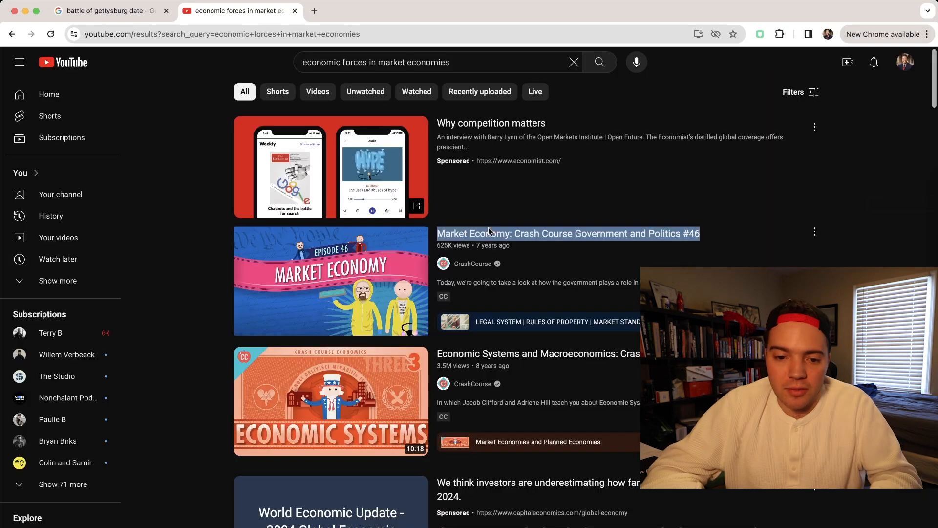
{"action": "key", "text": "super+t"}
{"action": "type", "text": "computer definition"}
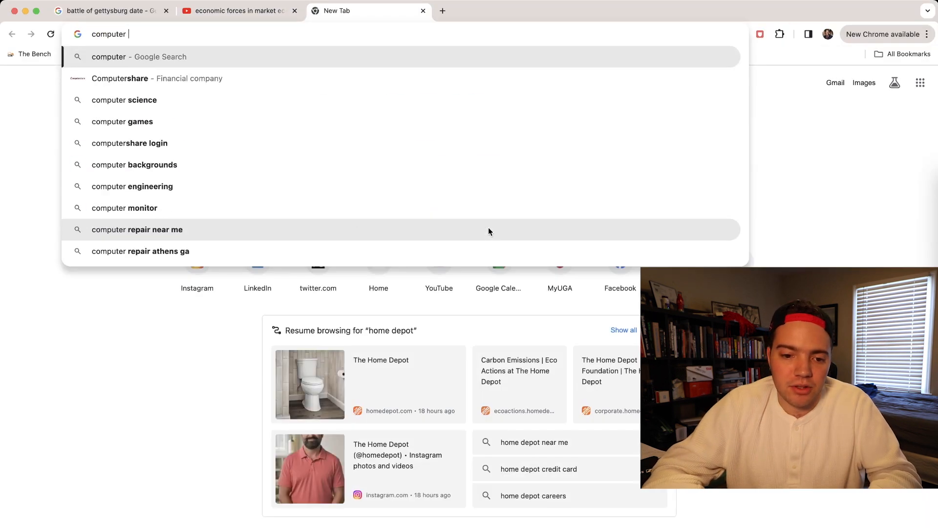
{"action": "key", "text": "Return"}
{"action": "triple_click", "coordinate": [180, 237]}
{"action": "key", "text": "super+c"}
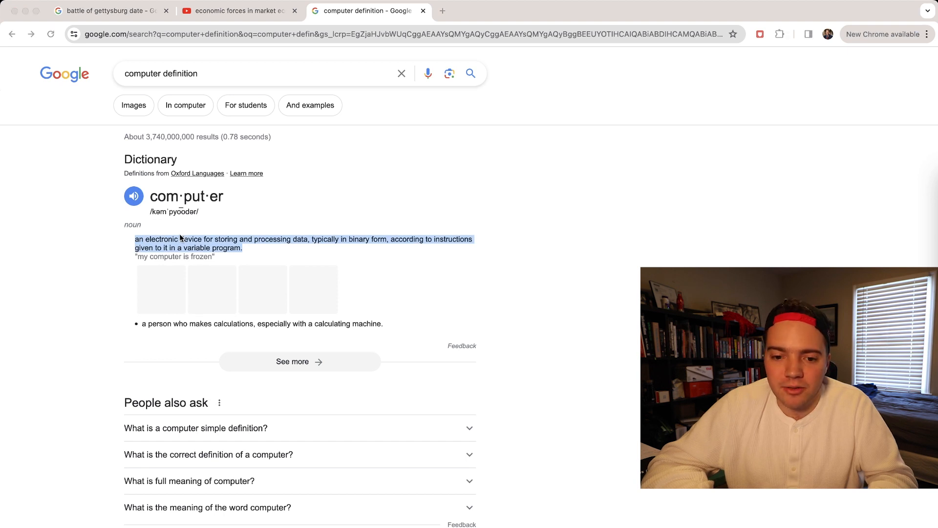
- Switch back to Word, paste the copied definition after "Computer", and remove the empty bullets below it
{"action": "key", "text": "super+Tab"}
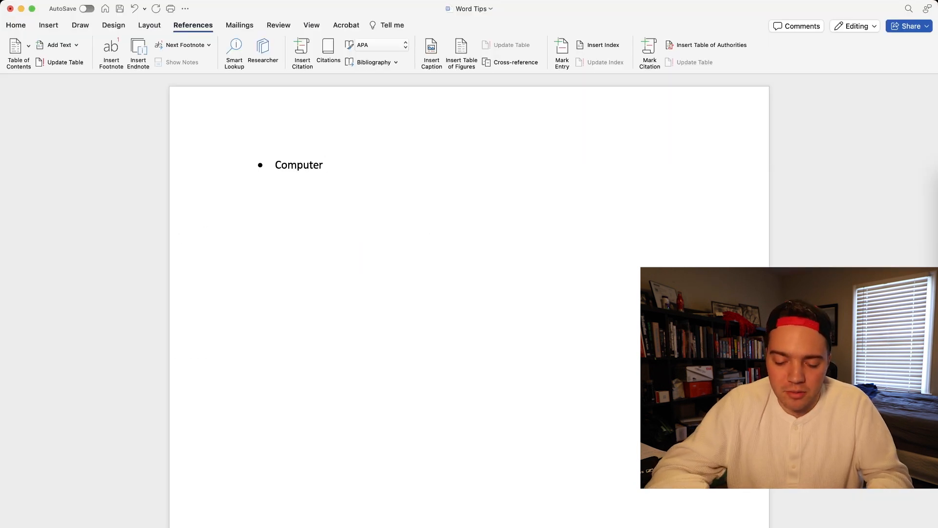
{"action": "key", "text": "super+v"}
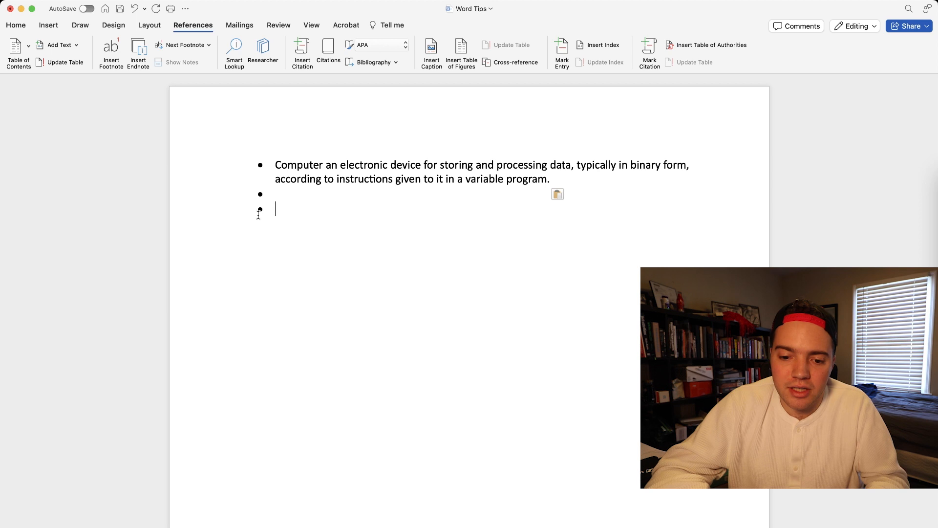
{"action": "key", "text": "BackSpace"}
{"action": "key", "text": "BackSpace"}
{"action": "key", "text": "BackSpace"}
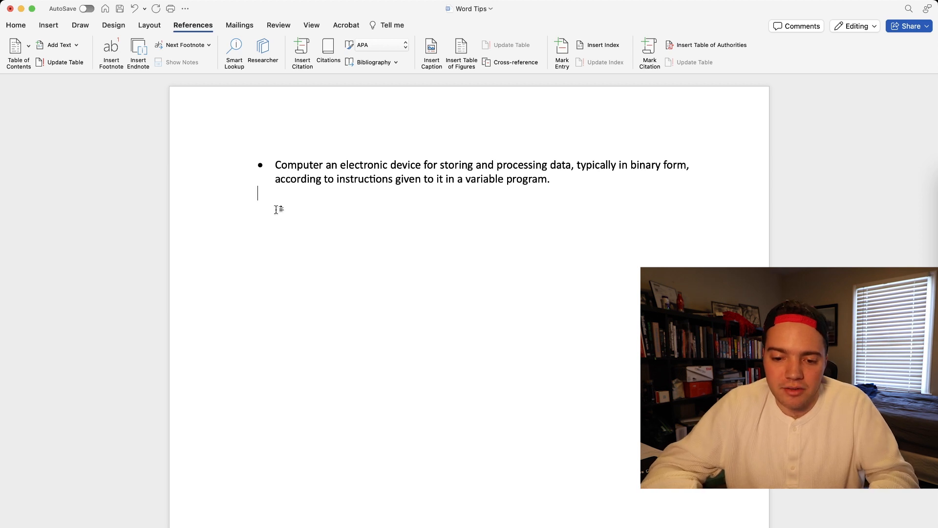
- Insert a right arrow symbol between "Computer" and its definition using Word's automatic replacement of two hyphens and a greater-than sign
{"action": "left_click", "coordinate": [328, 166]}
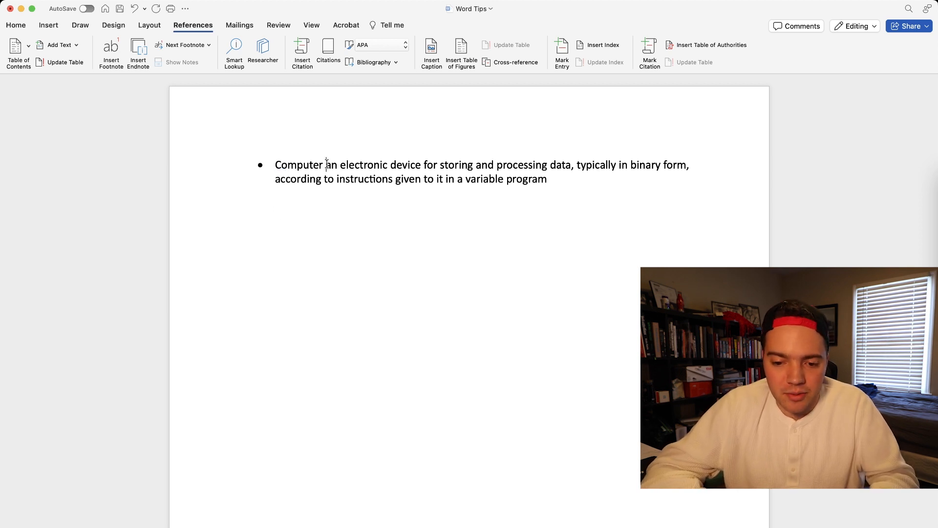
{"action": "type", "text": "-"}
{"action": "key", "text": "BackSpace"}
{"action": "key", "text": "BackSpace"}
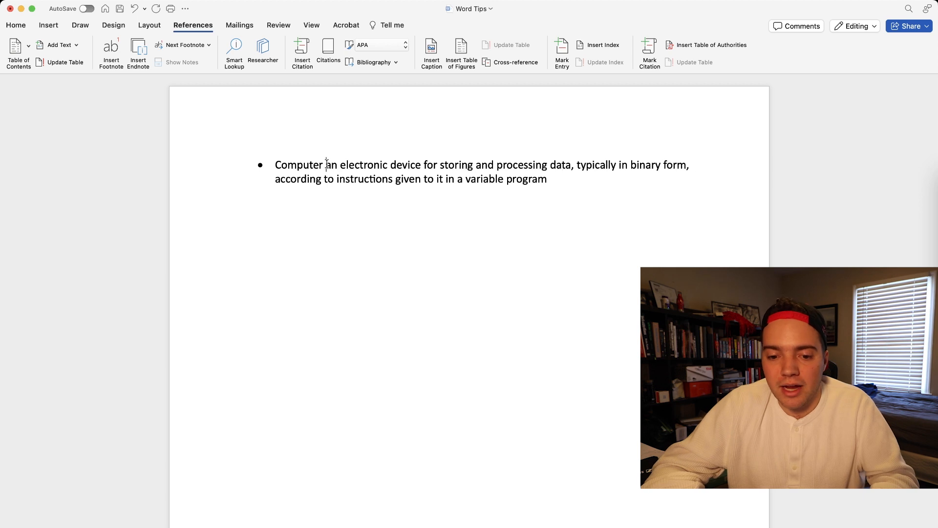
{"action": "type", "text": "--"}
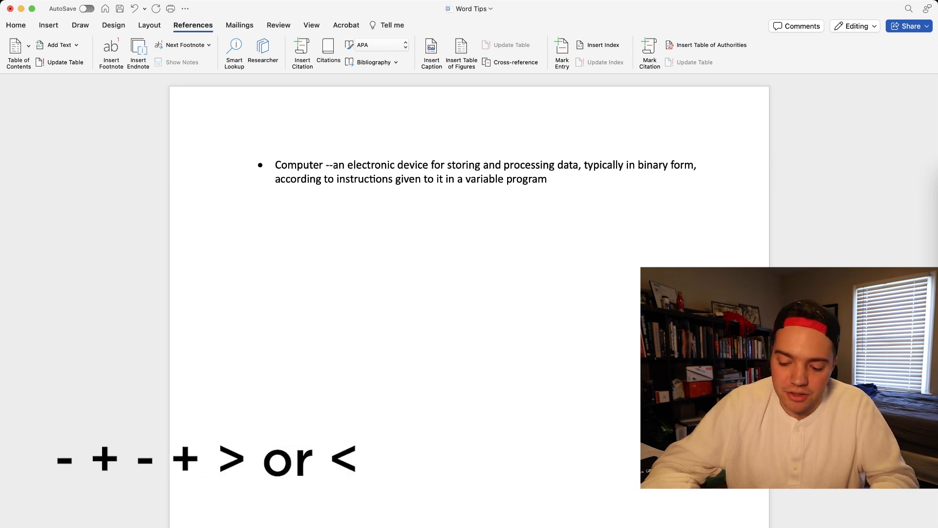
{"action": "type", "text": ">"}
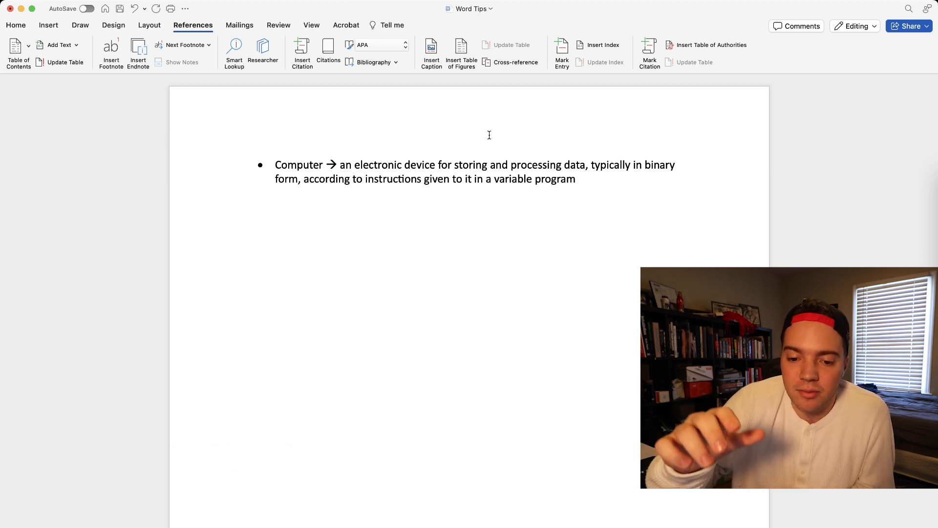
- Add a second bullet reading "Right arrow" followed by an automatically formatted right arrow symbol
{"action": "left_click", "coordinate": [586, 180]}
{"action": "key", "text": "Return"}
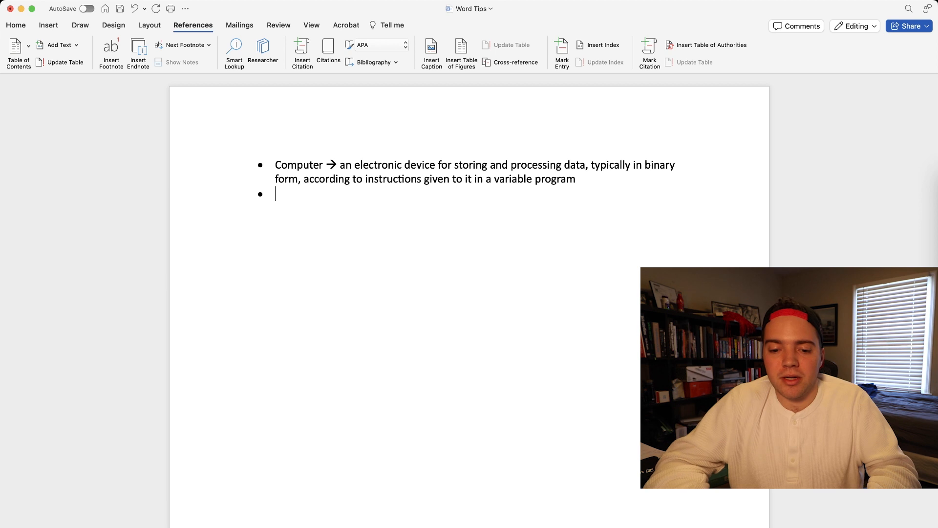
{"action": "type", "text": "right arrows"}
{"action": "key", "text": "BackSpace"}
{"action": "type", "text": "-->"}
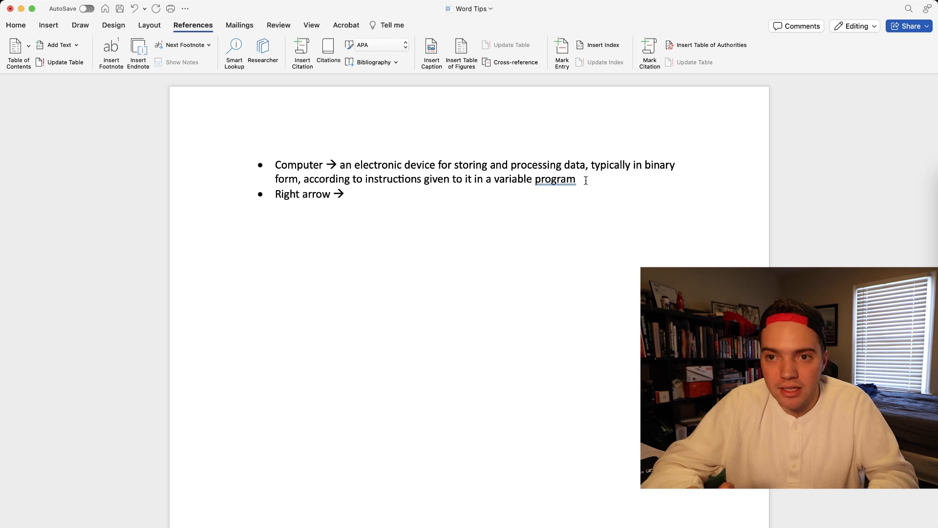
- Add a third bullet reading "Left arrow" followed by a less-than sign and two hyphens for an automatic left arrow
{"action": "key", "text": "Return"}
{"action": "type", "text": "left arrow <"}
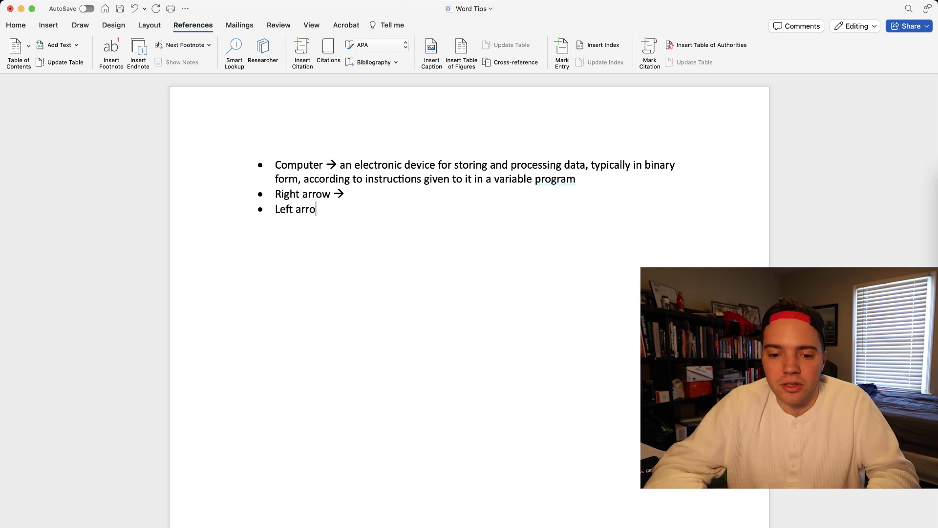
{"action": "type", "text": "--"}
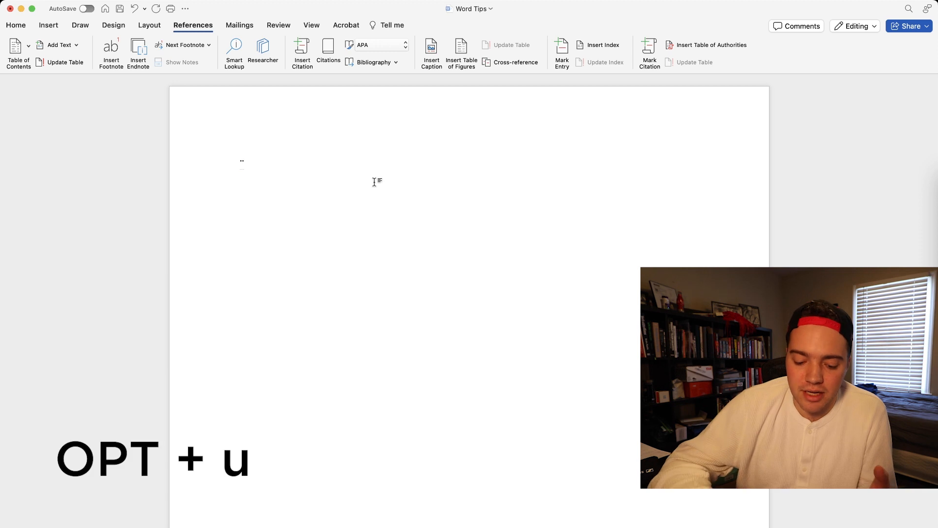
- Delete the umlaut mark from the blank page and enter a tilde accent
{"action": "key", "text": "BackSpace"}
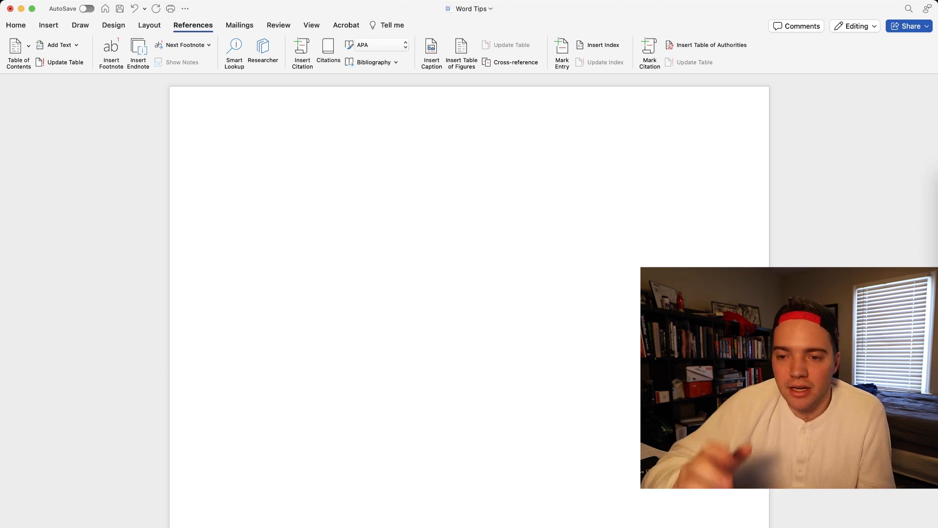
{"action": "key", "text": "alt+n"}
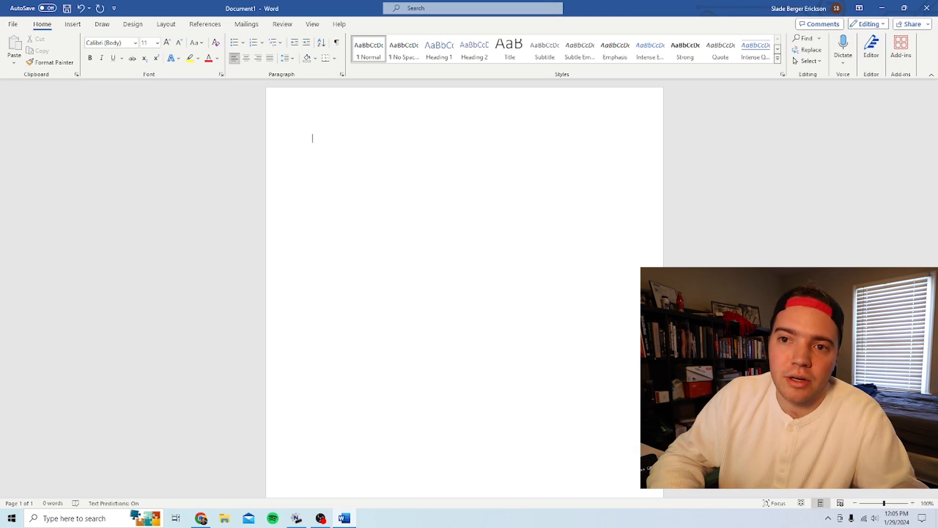
- Insert a table with 6 columns and 10 rows in the blank Document1, keeping the fixed automatic column width
{"action": "key", "text": "alt"}
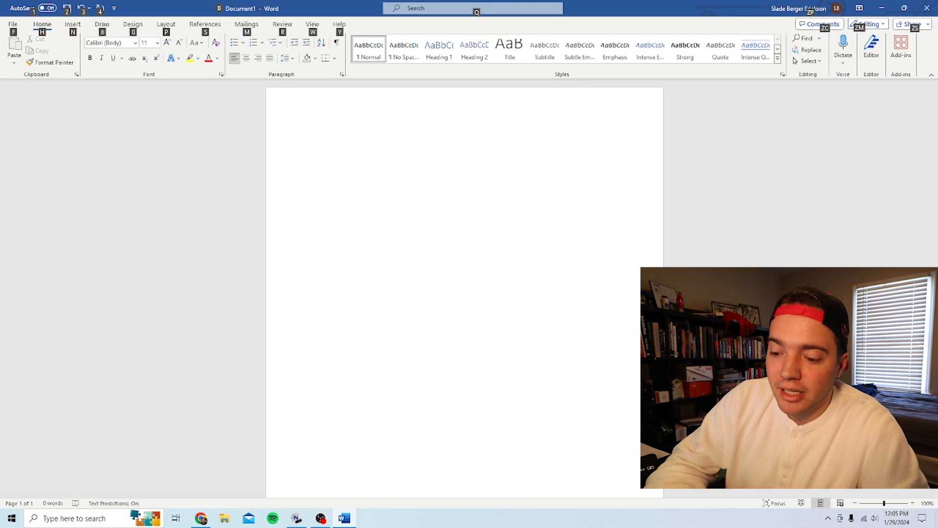
{"action": "key", "text": "alt"}
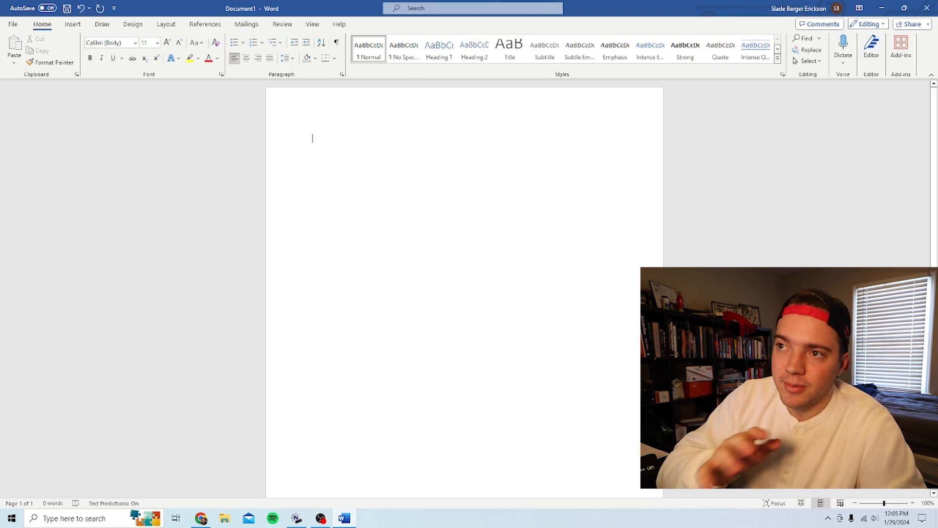
{"action": "key", "text": "alt"}
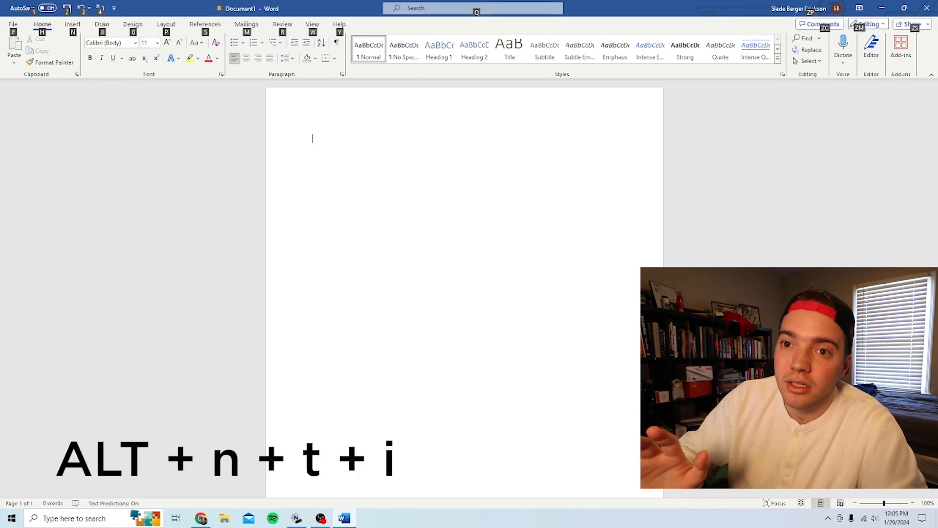
{"action": "key", "text": "n"}
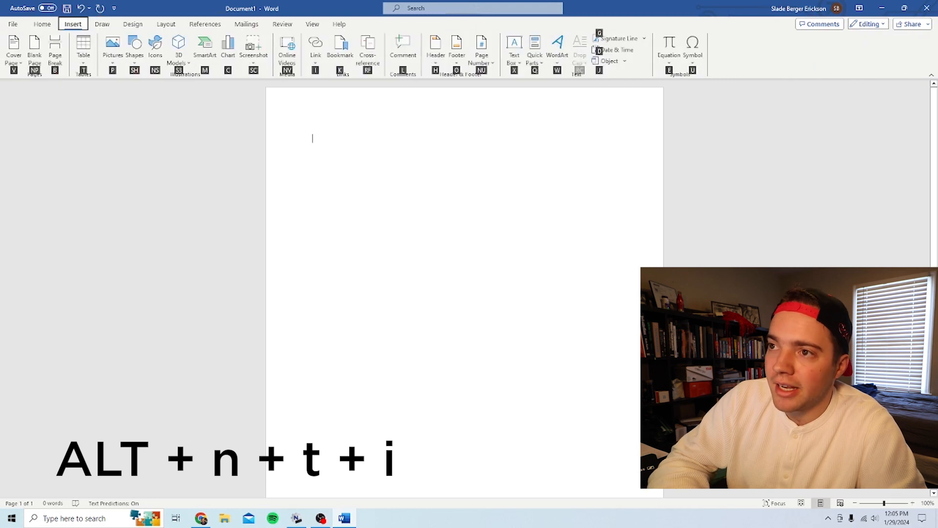
{"action": "key", "text": "t"}
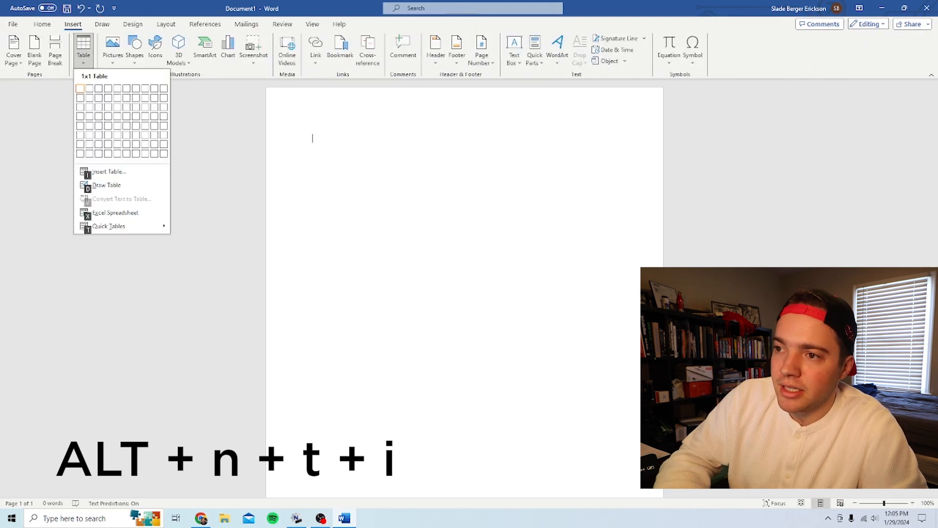
{"action": "key", "text": "i"}
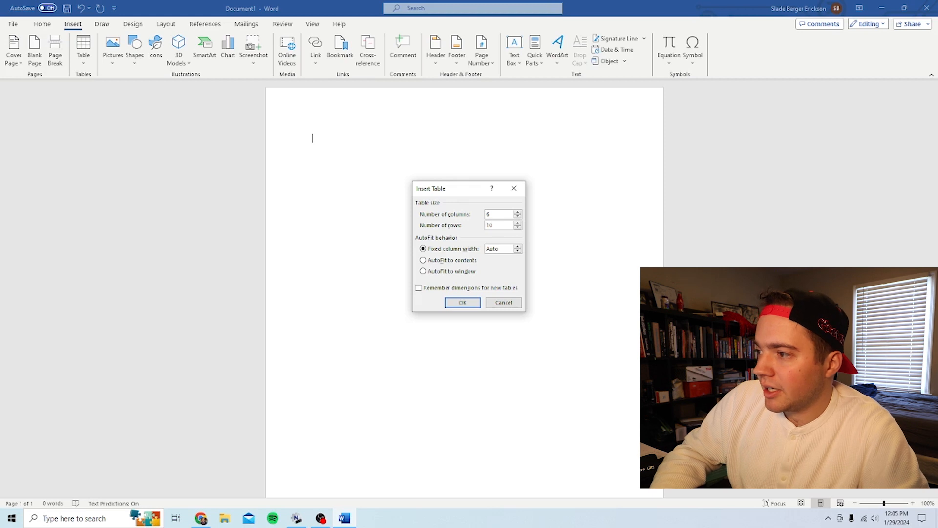
{"action": "key", "text": "Return"}
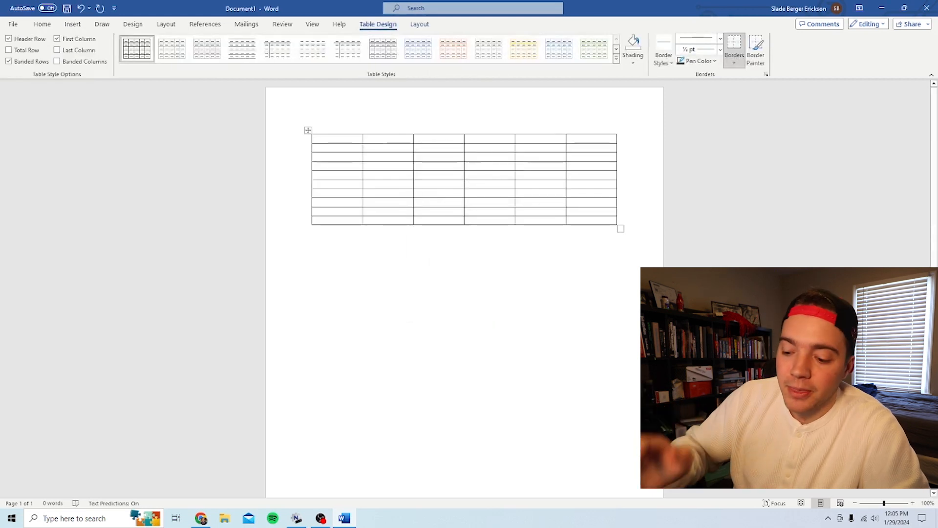
- Write the word "Paragraph" on a line below the table
{"action": "left_click", "coordinate": [350, 272]}
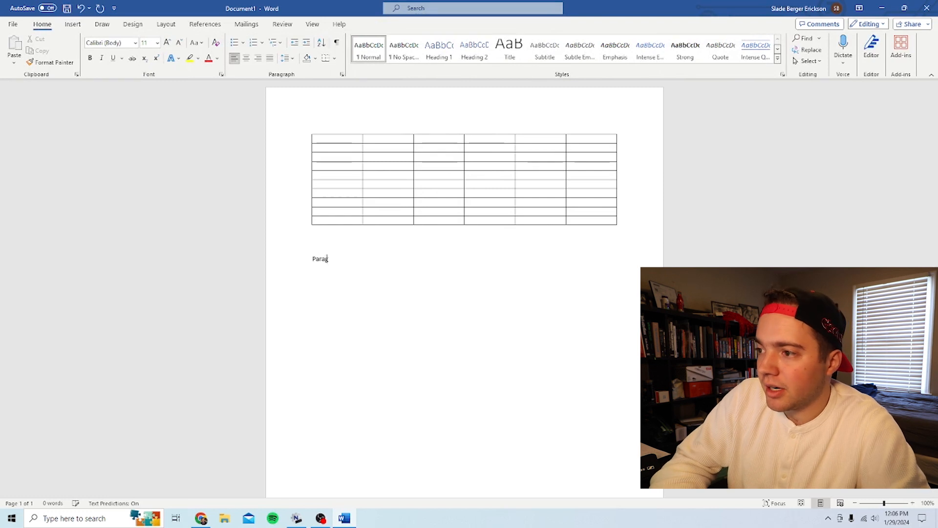
{"action": "key", "text": "ctrl+a"}
{"action": "key", "text": "BackSpace"}
{"action": "key", "text": "ctrl+z"}
{"action": "left_click", "coordinate": [360, 261]}
{"action": "left_click_drag", "start_coordinate": [359, 261], "coordinate": [225, 267]}
{"action": "key", "text": "Right"}
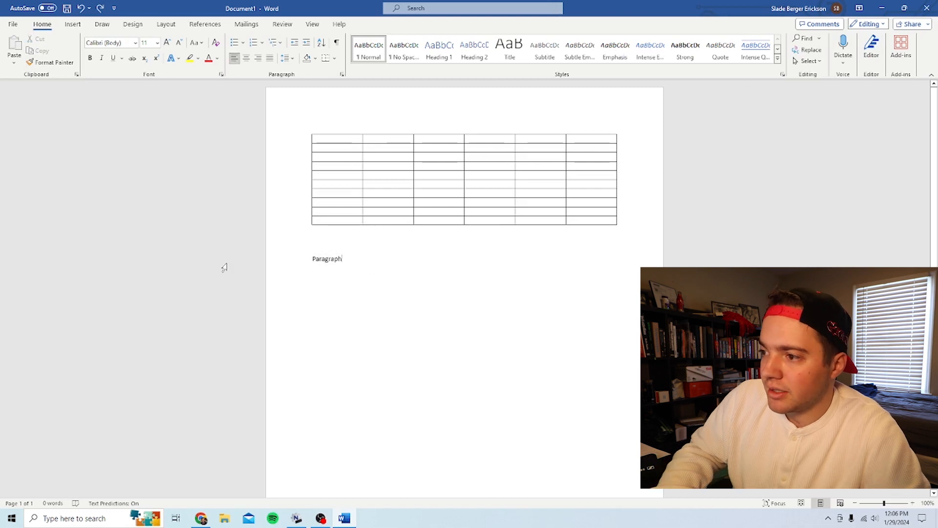
- Select the "Paragraph" line below the table and increase its font size by two steps to 14
{"action": "left_click", "coordinate": [224, 267]}
{"action": "key", "text": "alt"}
{"action": "key", "text": "h"}
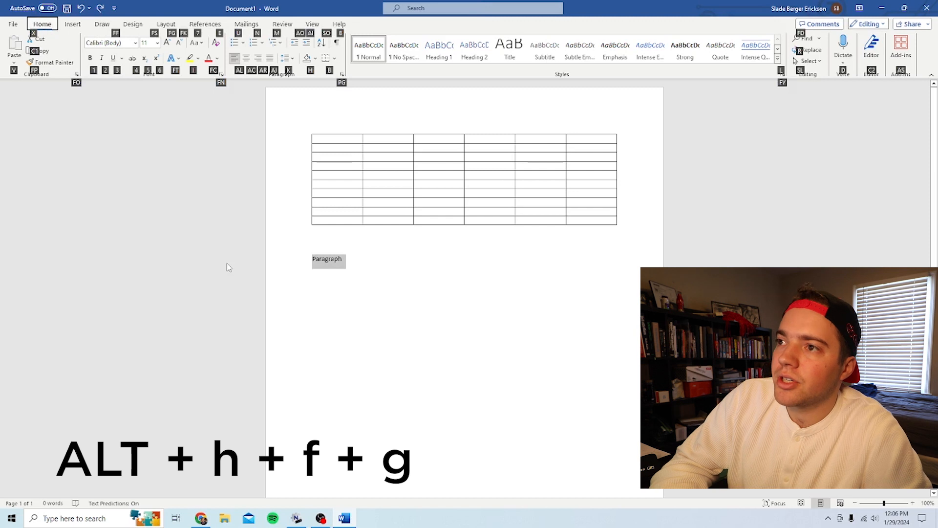
{"action": "key", "text": "f"}
{"action": "key", "text": "g"}
{"action": "key", "text": "alt"}
{"action": "key", "text": "h"}
{"action": "key", "text": "f"}
{"action": "key", "text": "g"}
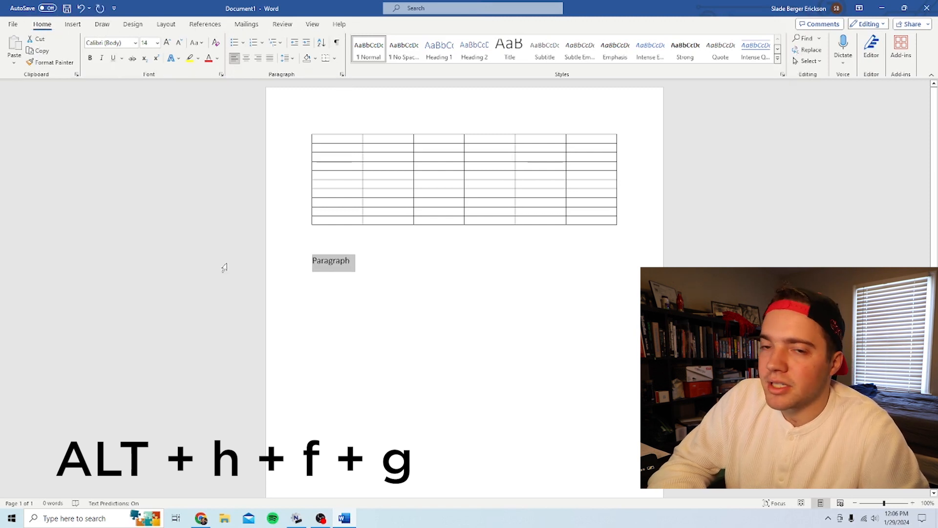
- Set the font size of the selected word "Paragraph" to exactly 25
{"action": "key", "text": "alt"}
{"action": "key", "text": "h"}
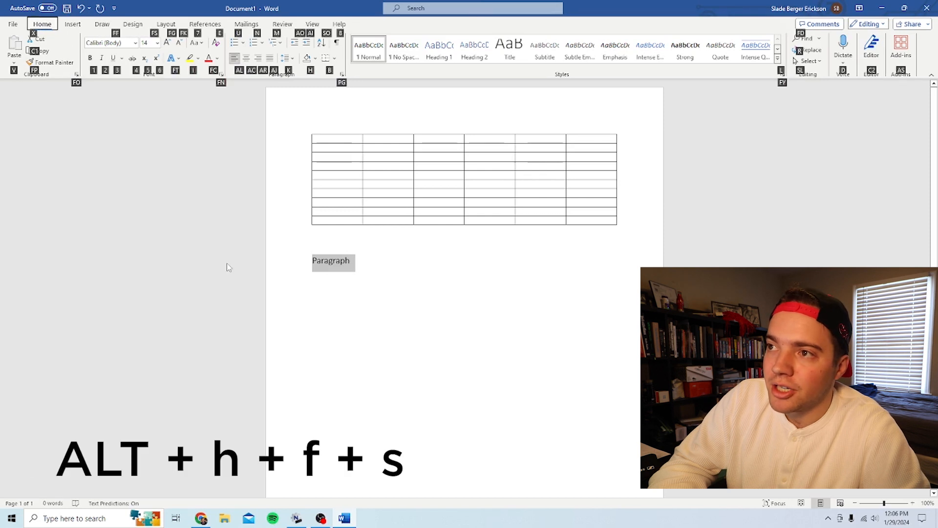
{"action": "key", "text": "f"}
{"action": "key", "text": "s"}
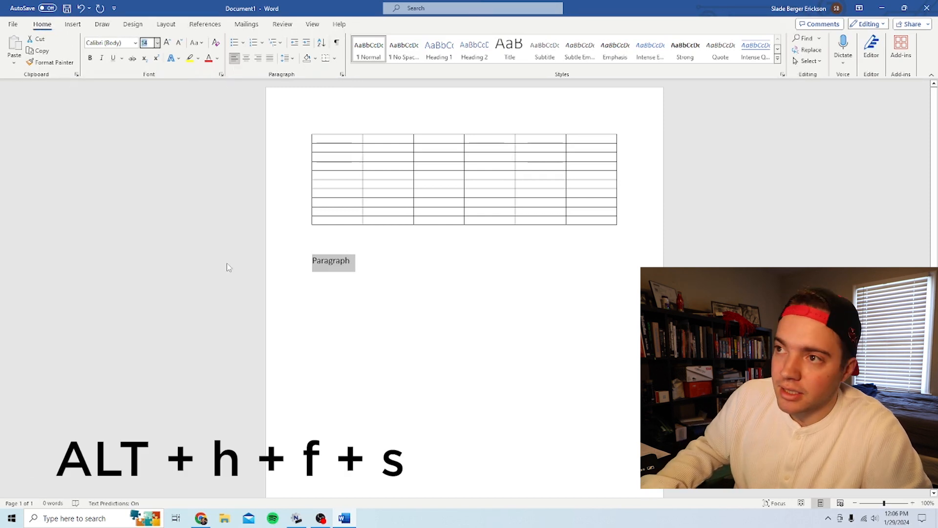
{"action": "type", "text": "25"}
{"action": "key", "text": "Return"}
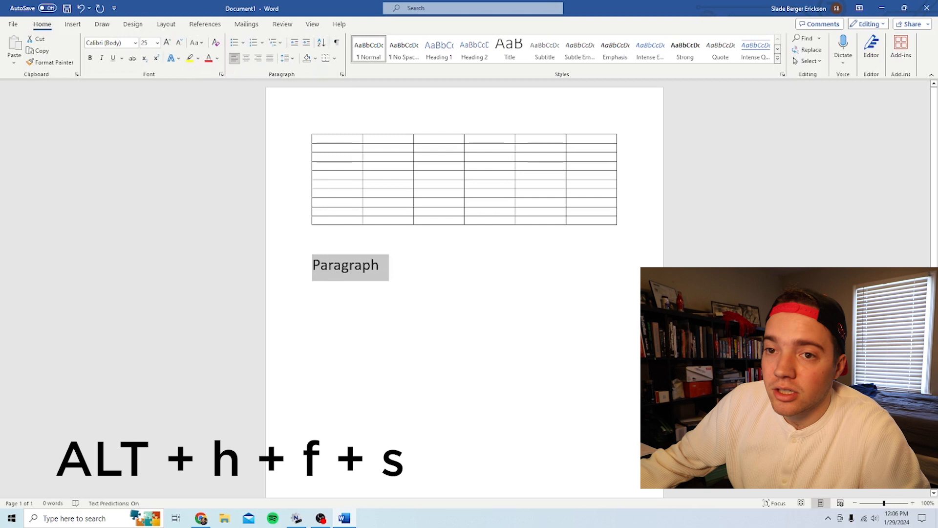